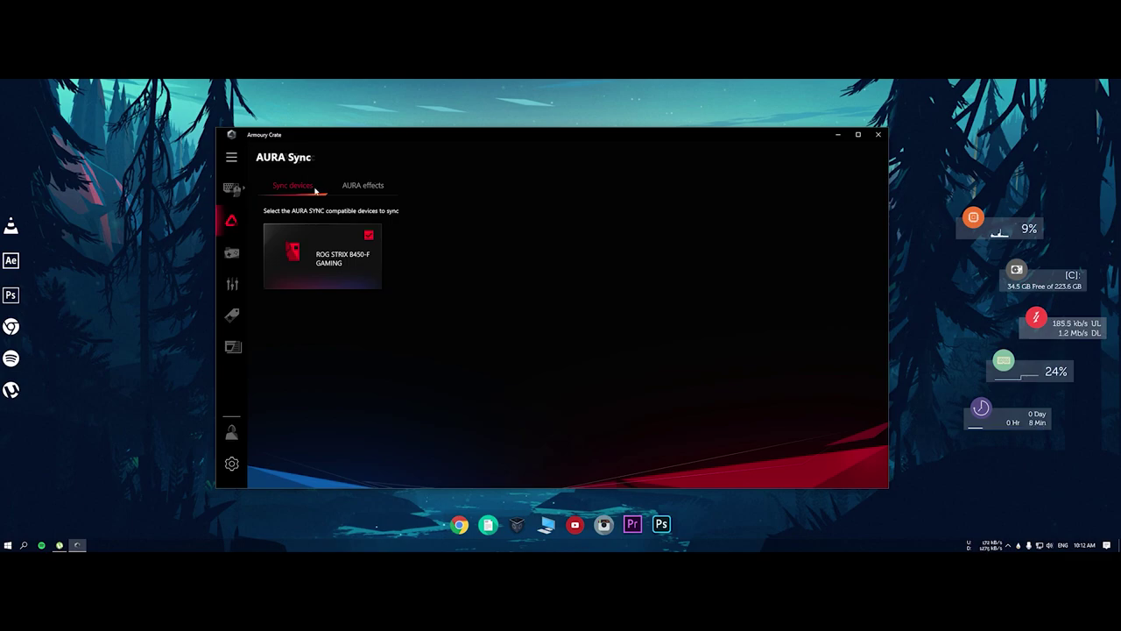
Switch the application theme to TUF GAMING in the settings and accept the restart
click(231, 156)
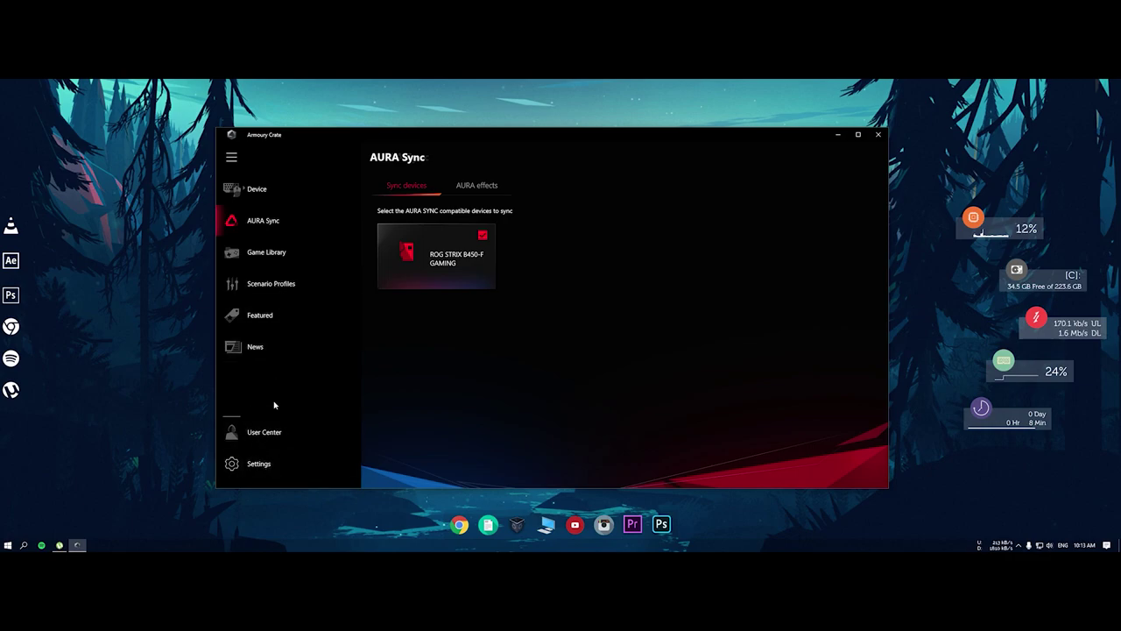
click(264, 453)
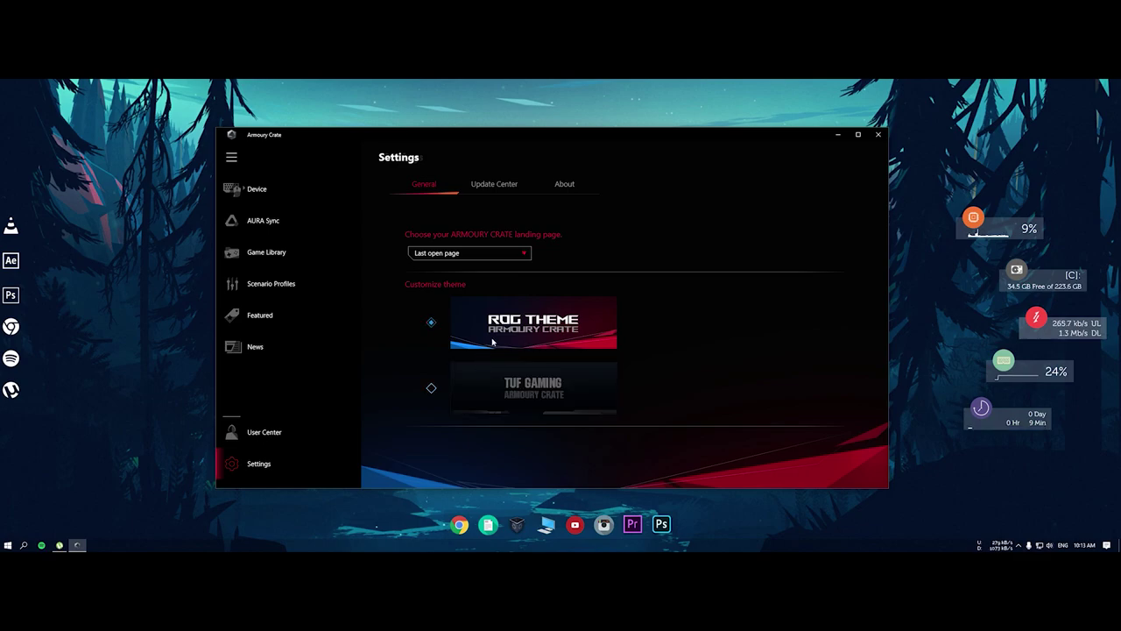
click(432, 391)
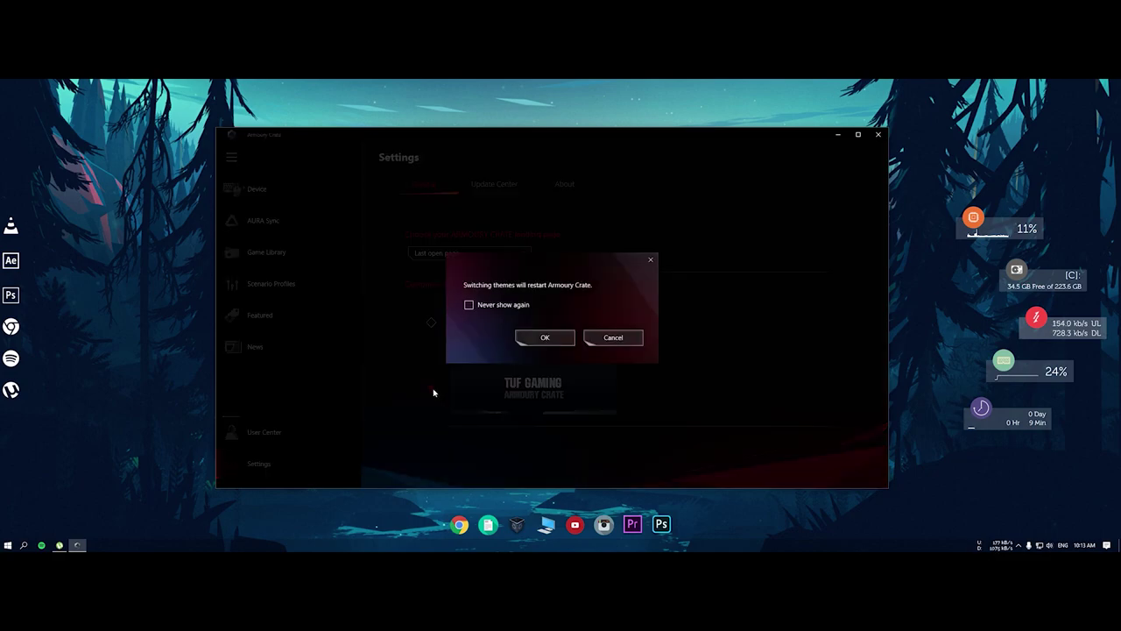
click(534, 341)
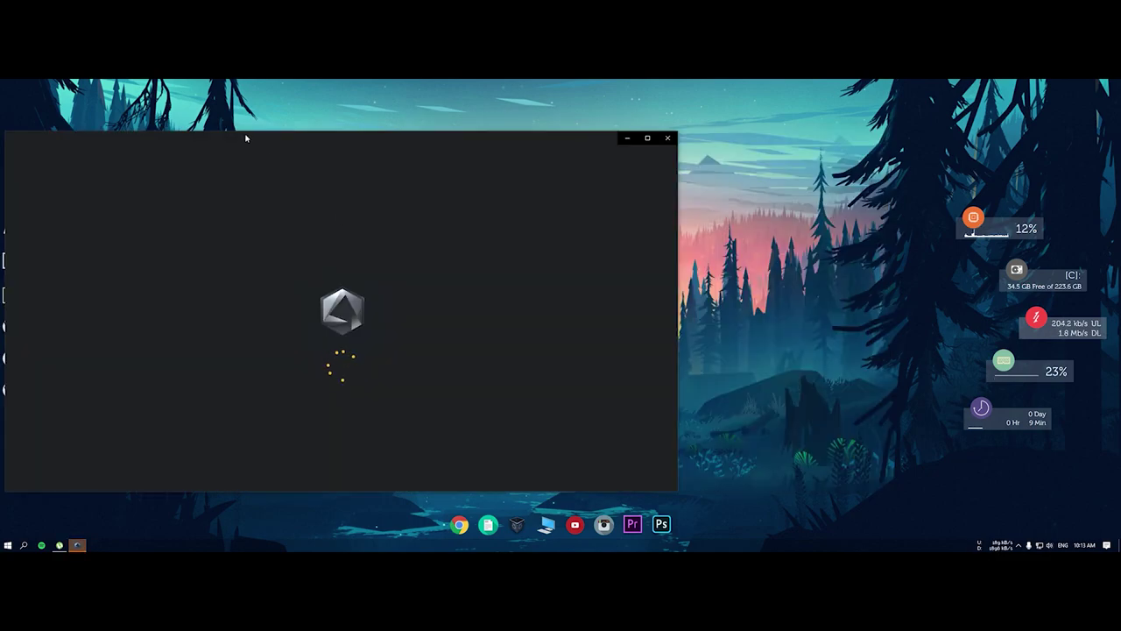
drag(253, 138, 399, 135)
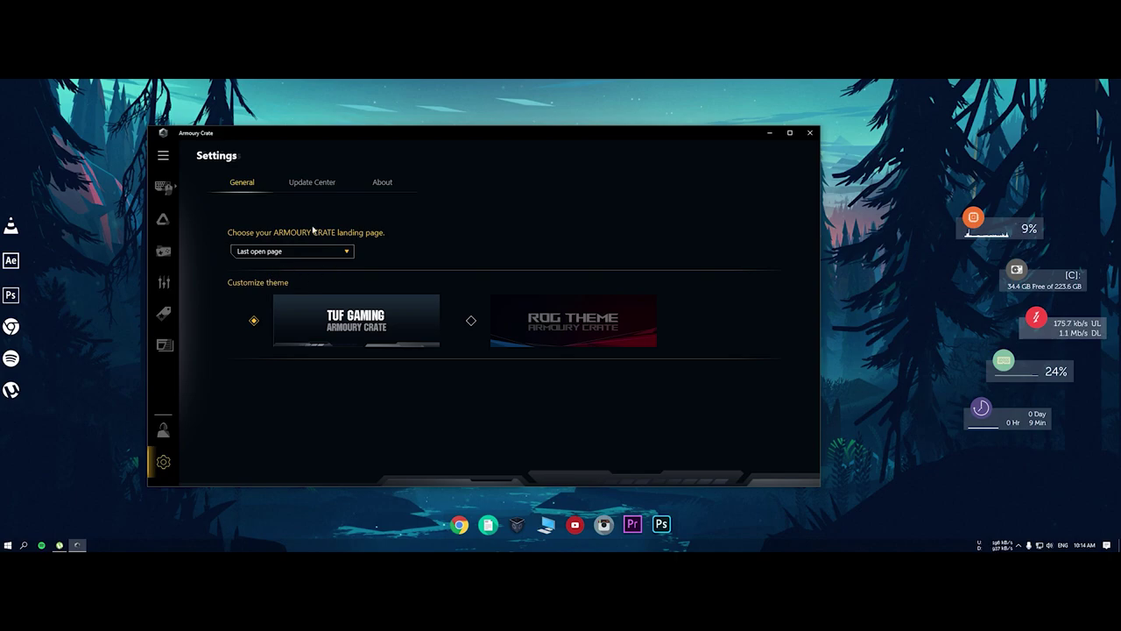
Check the installed component updates and the app version information in the settings
click(313, 183)
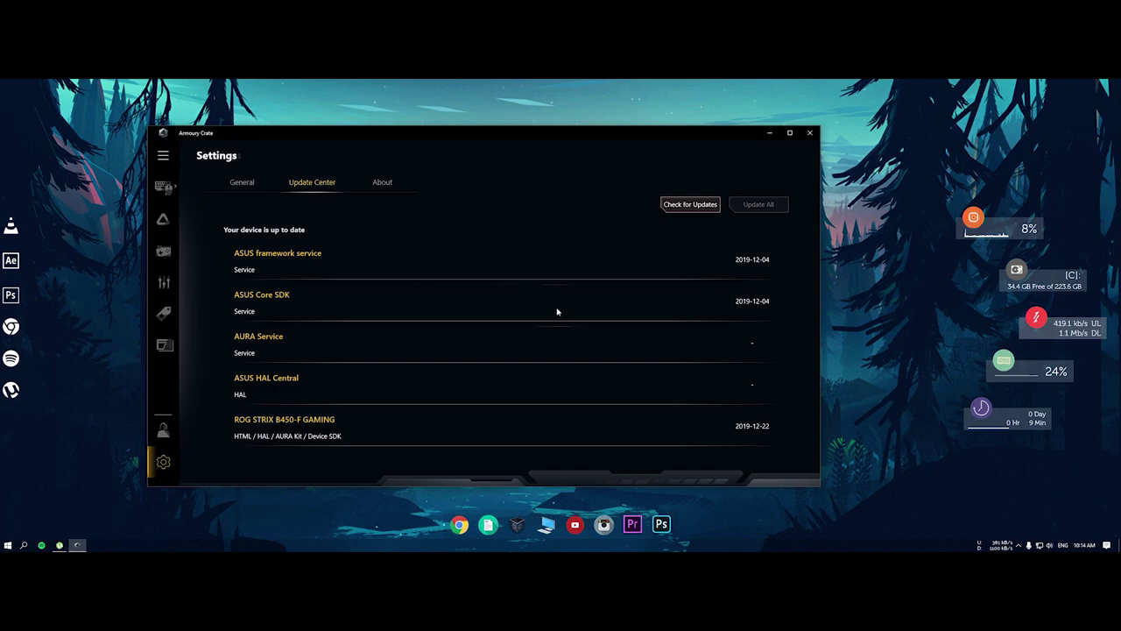
click(382, 182)
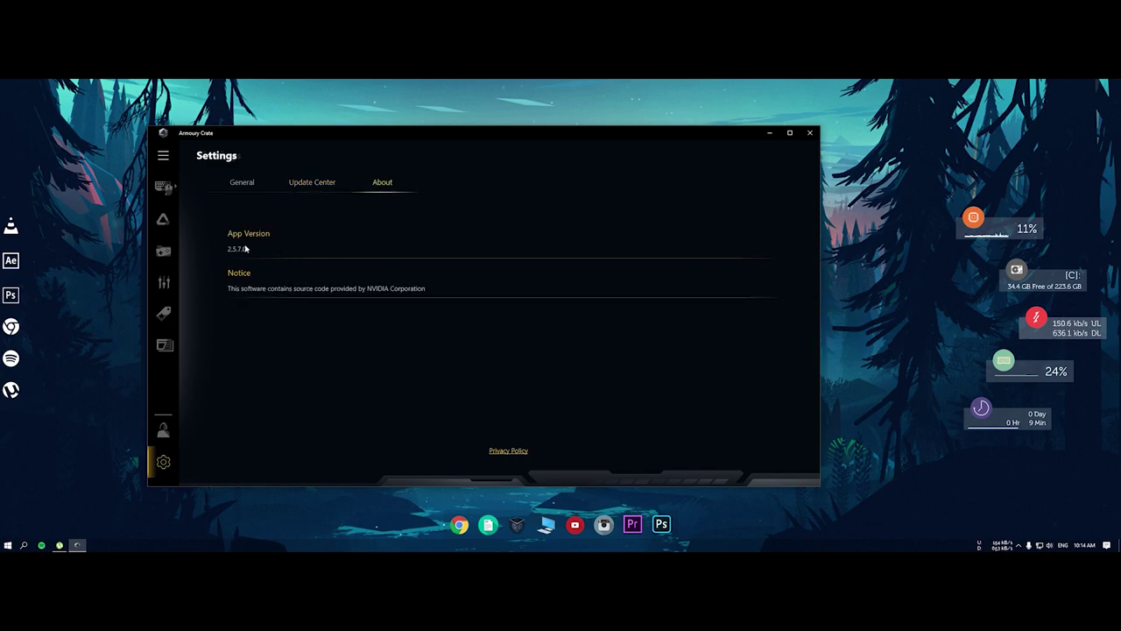
Open the ROG STRIX B450-F GAMING device's shutdown effect settings and switch the effect off and on again
click(181, 193)
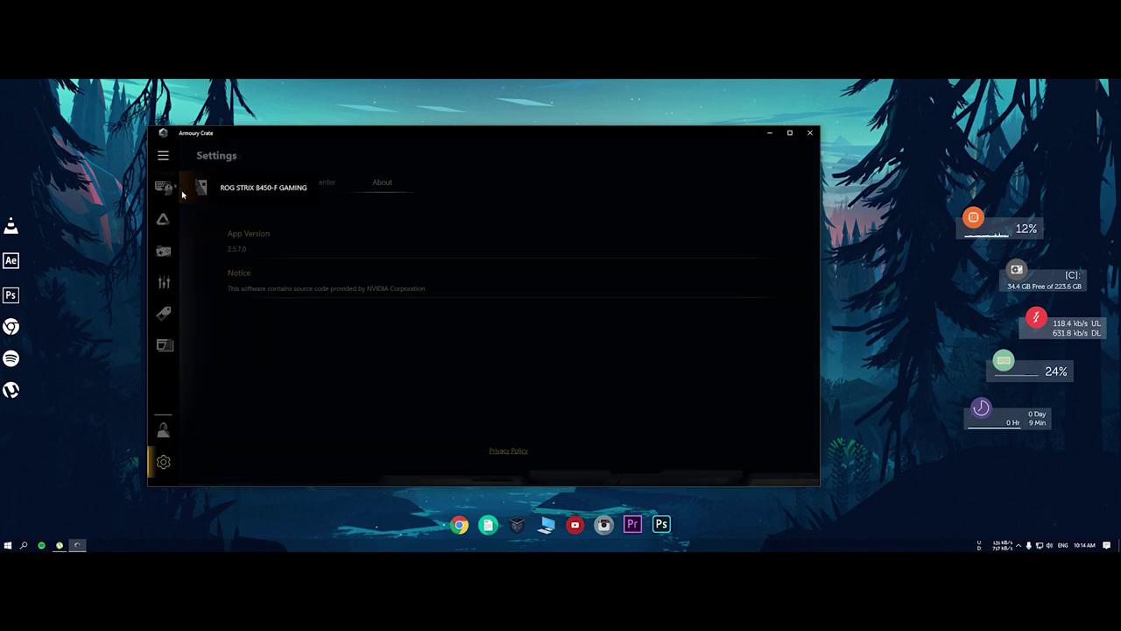
click(213, 190)
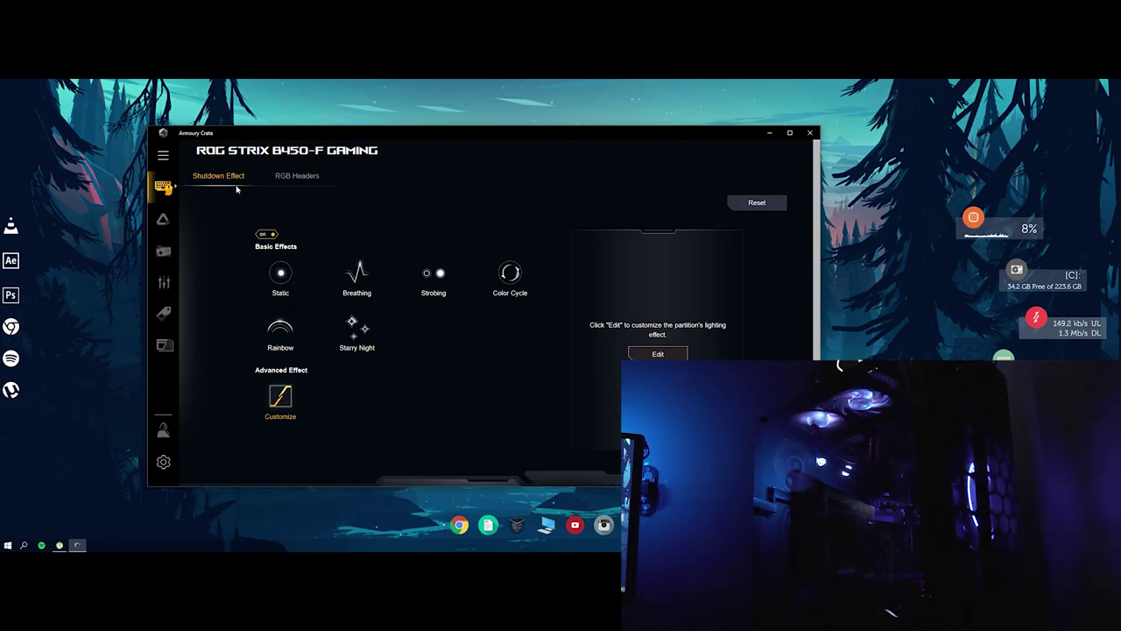
click(267, 234)
click(266, 235)
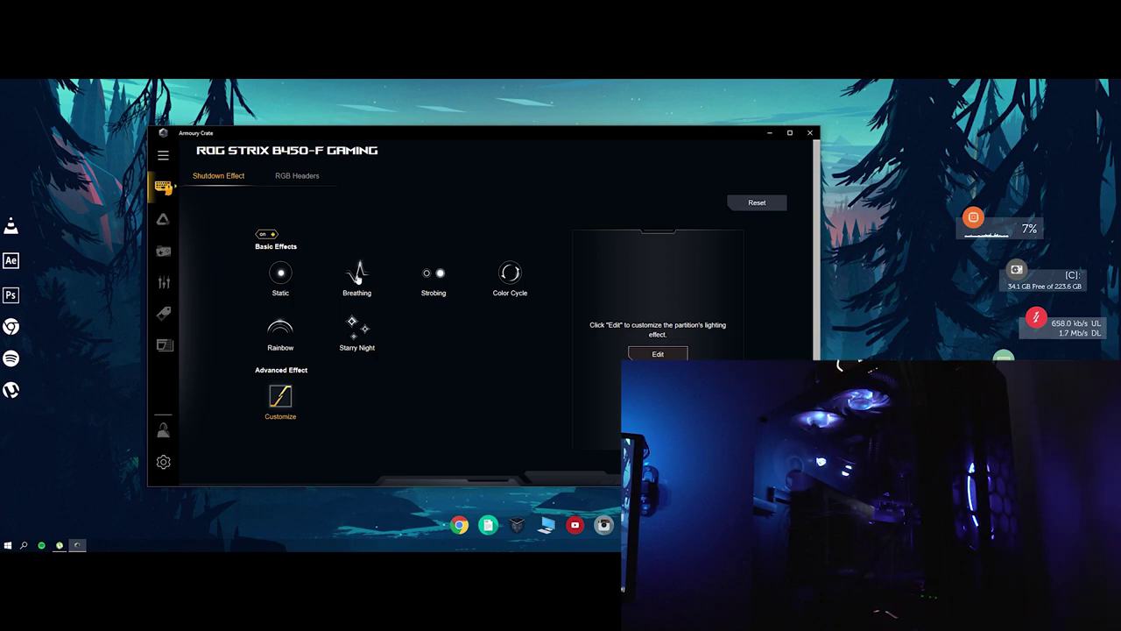
Try the Static and Breathing shutdown effects, and settle on Strobing with white as its color
click(280, 274)
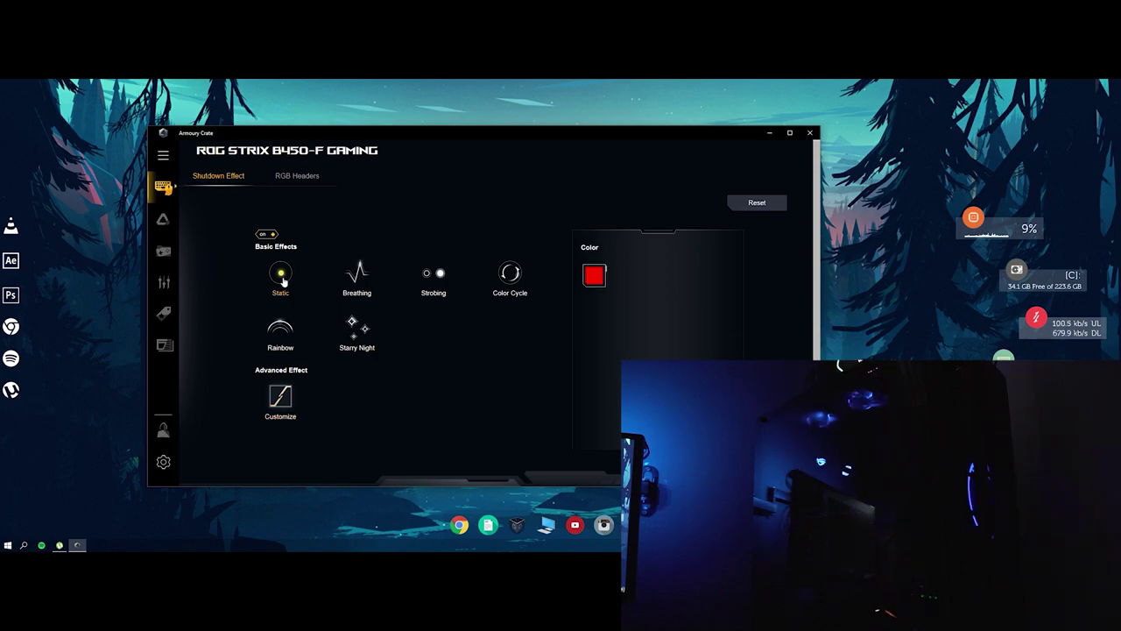
click(357, 287)
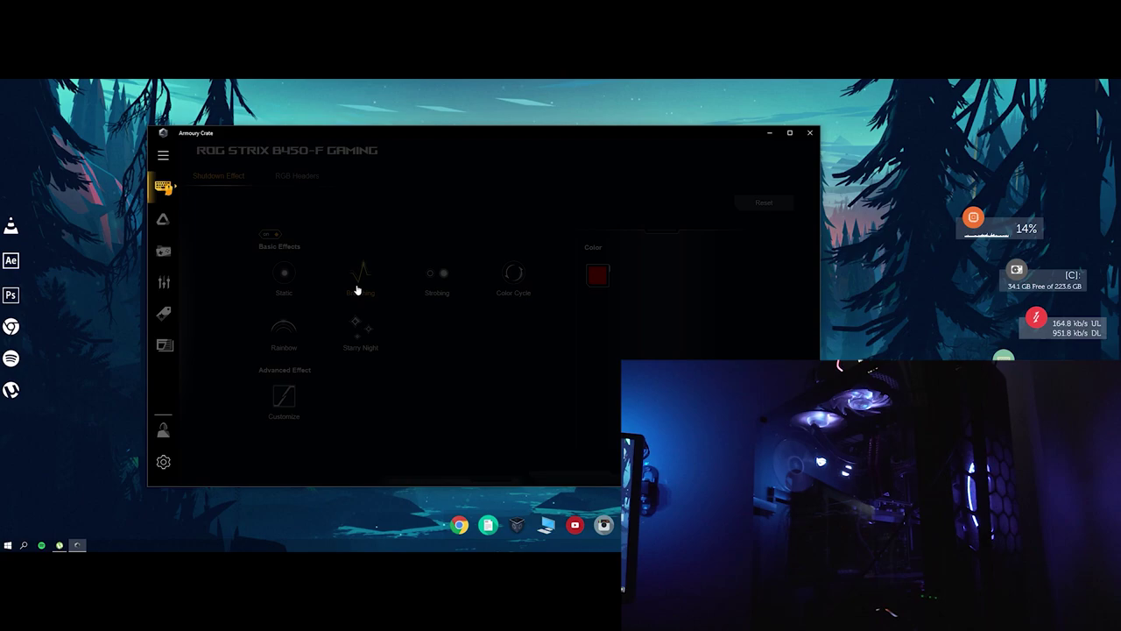
click(429, 288)
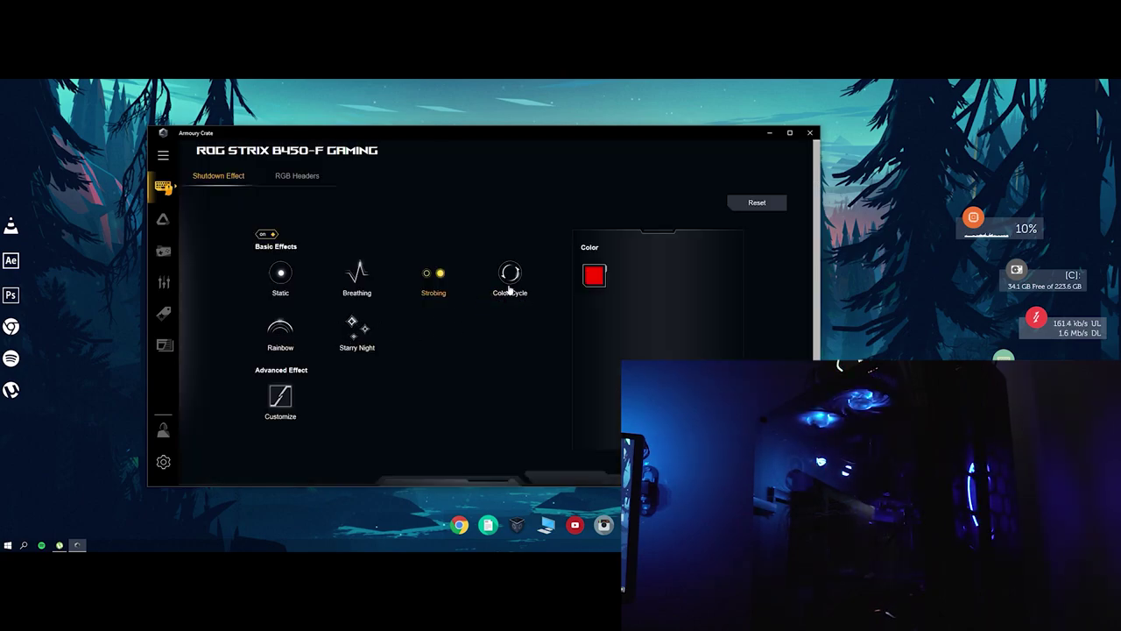
click(596, 278)
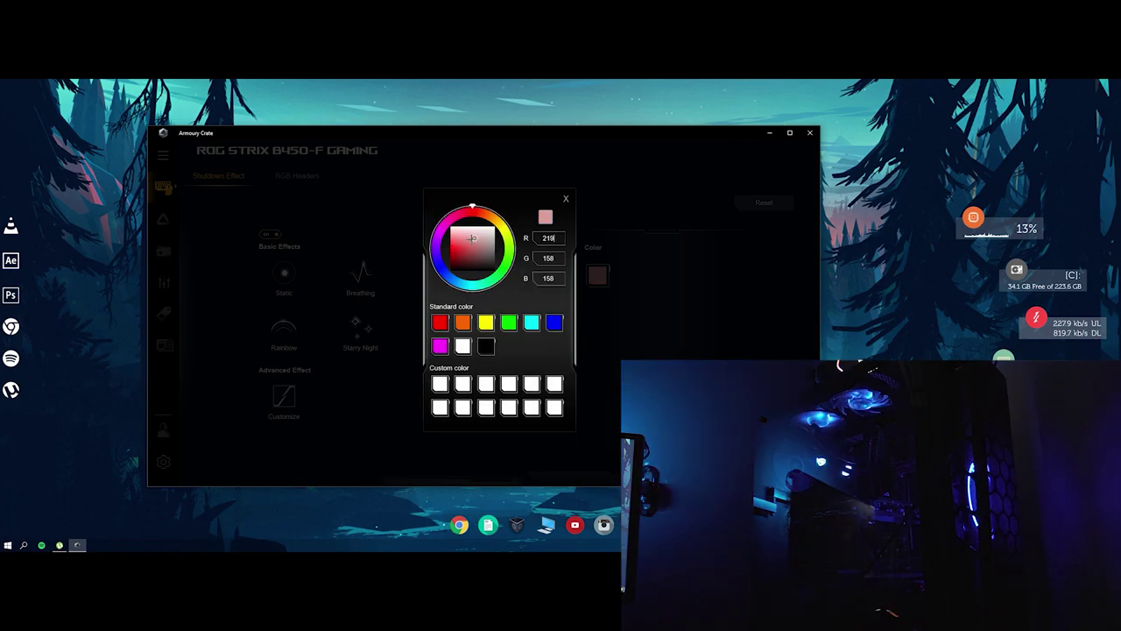
click(480, 232)
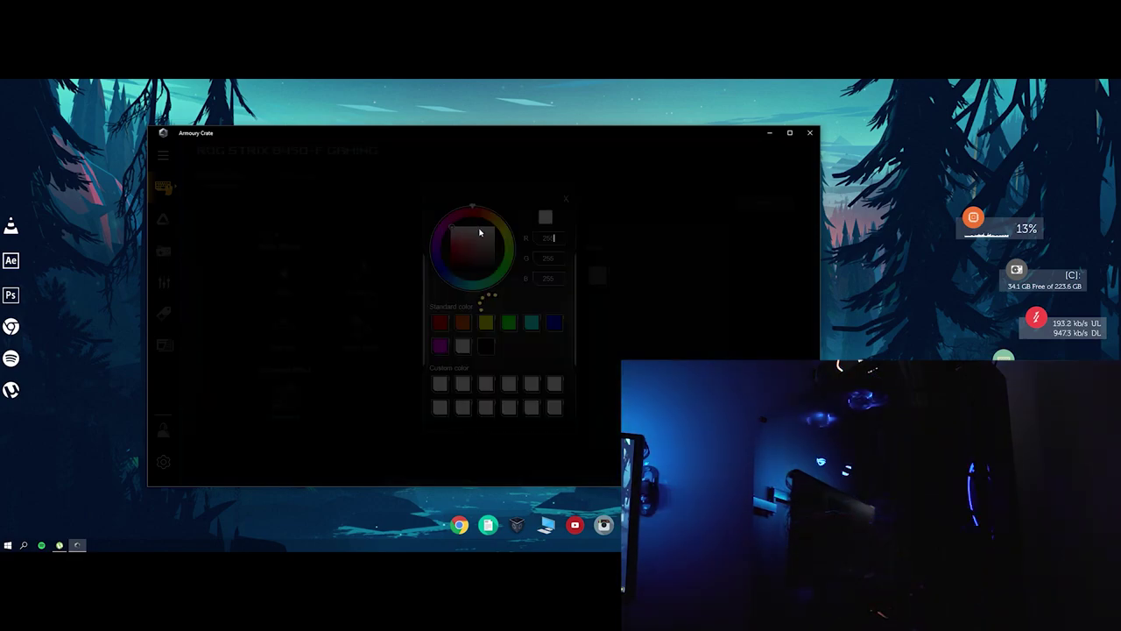
click(389, 245)
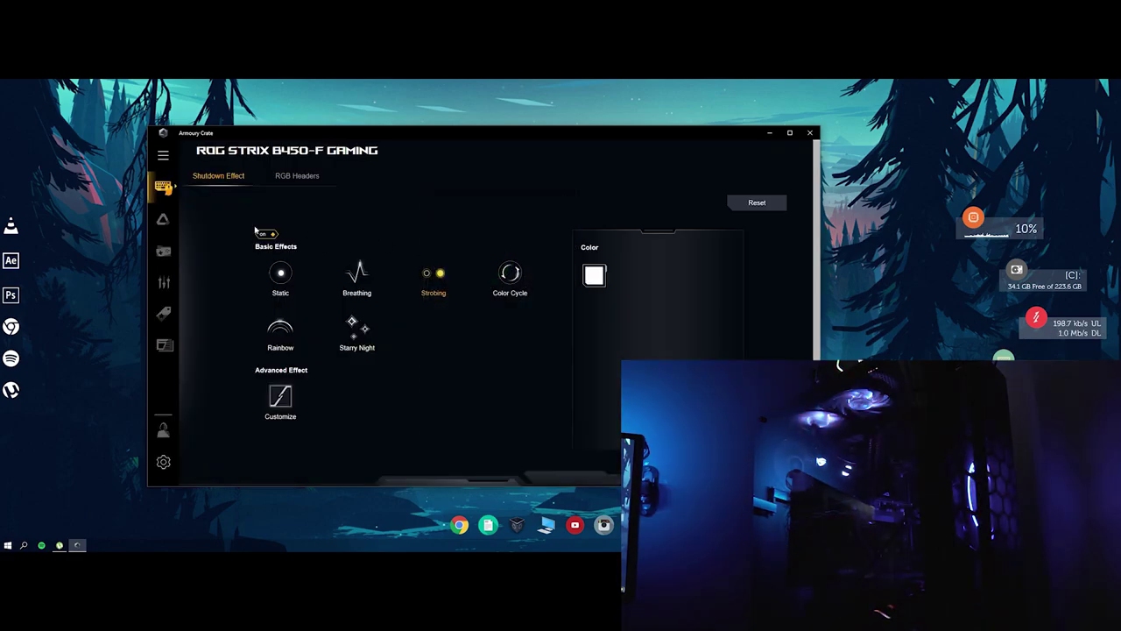
Apply the Static AURA Sync effect with turquoise (RGB 120, 255, 231) and save that color to the recent colors
click(162, 220)
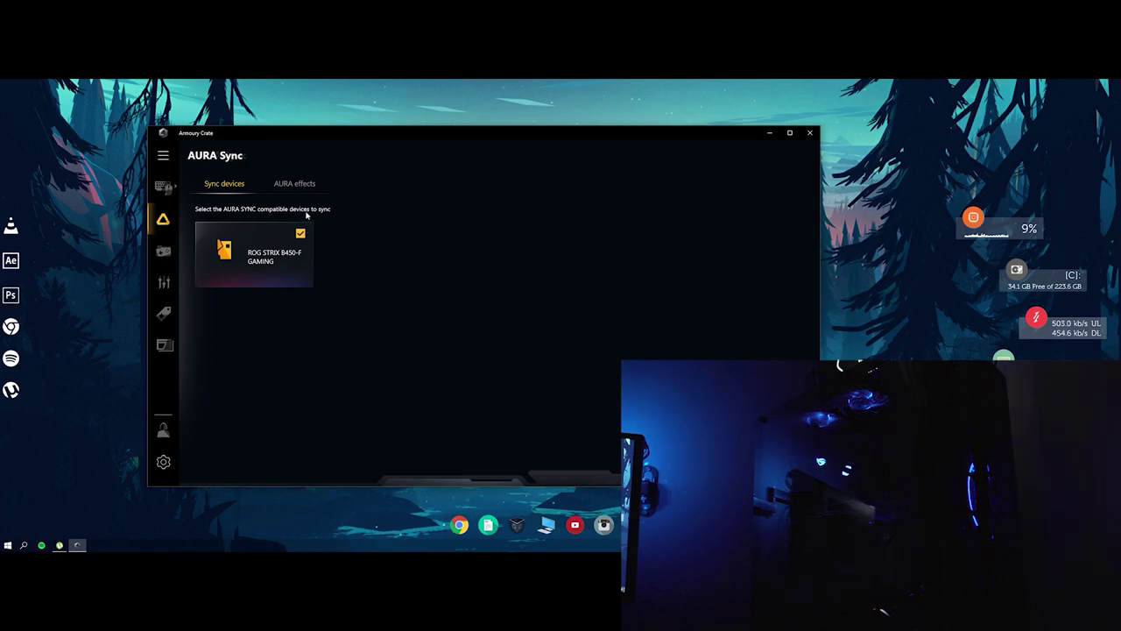
click(298, 184)
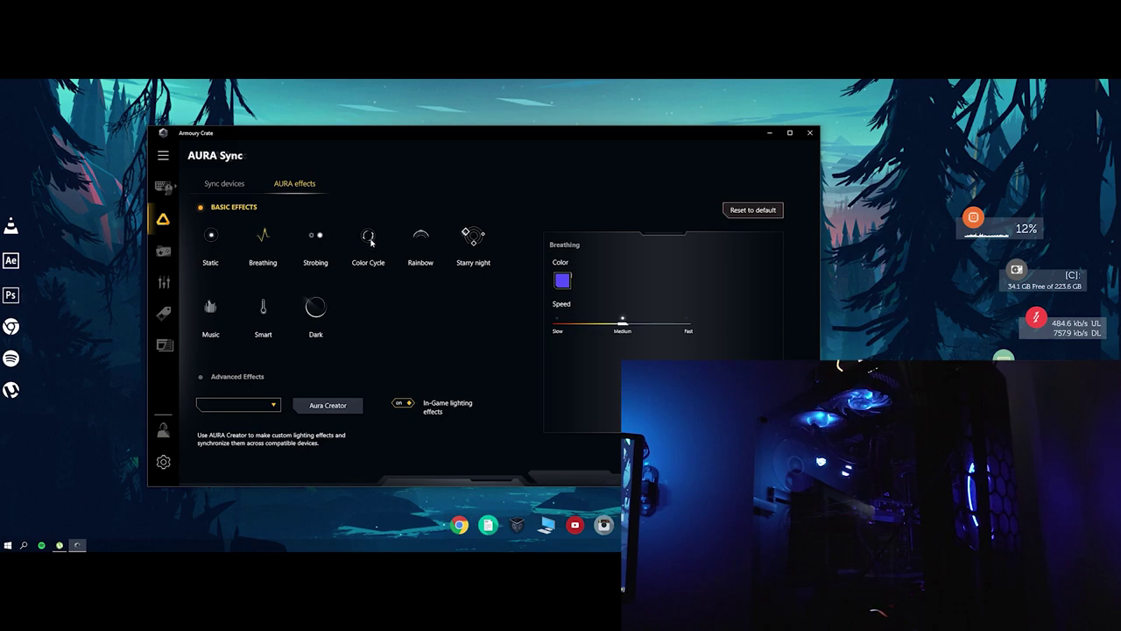
click(216, 247)
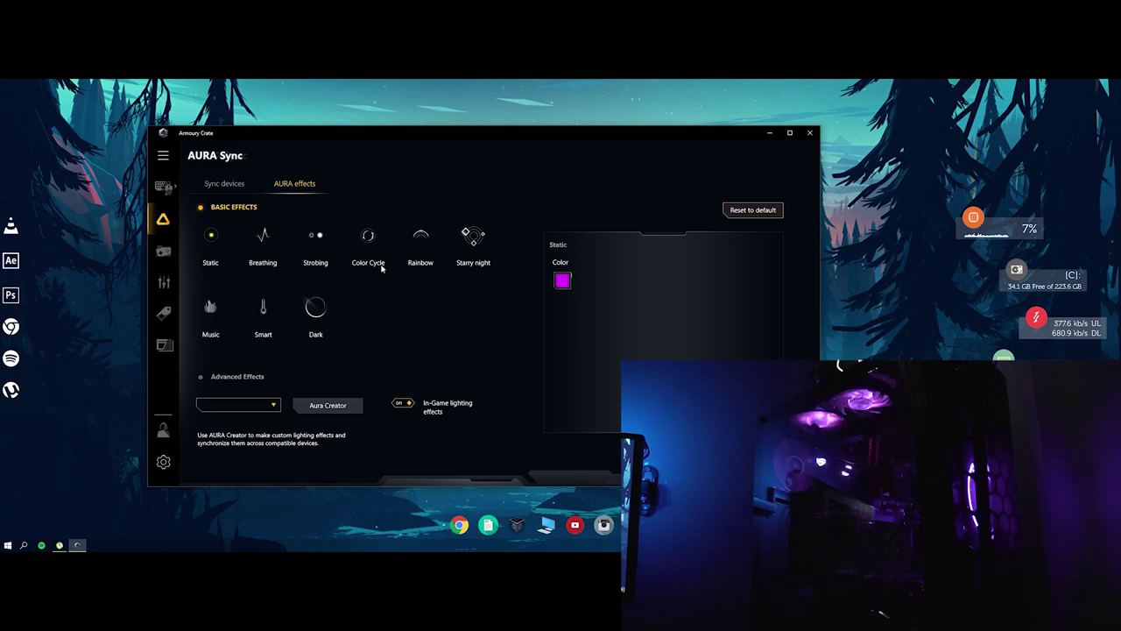
click(554, 278)
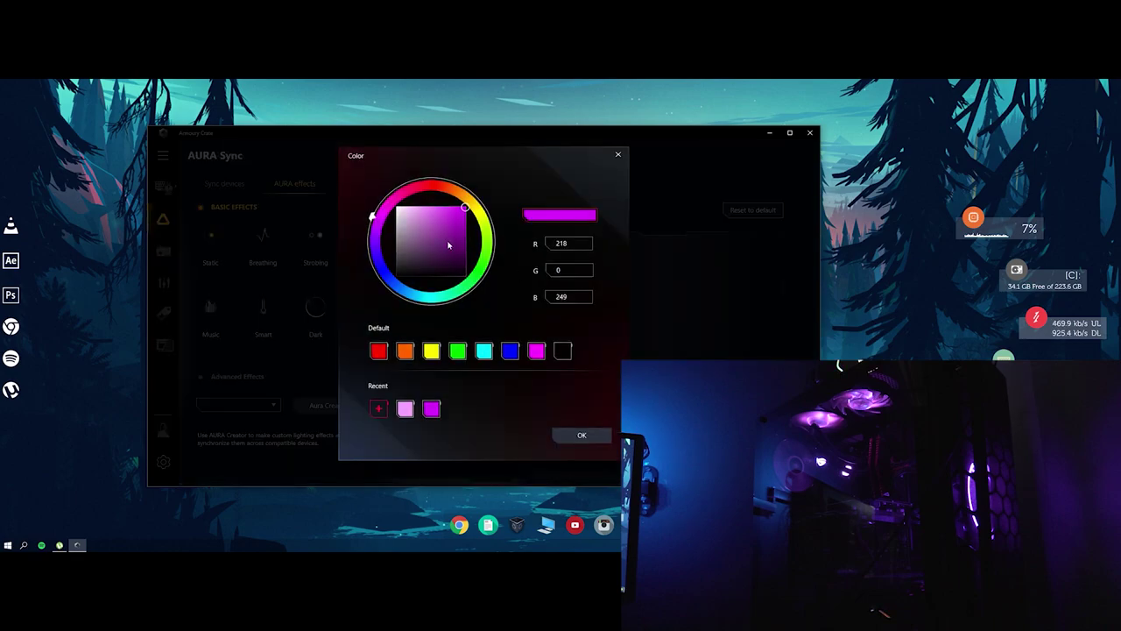
drag(451, 233, 444, 207)
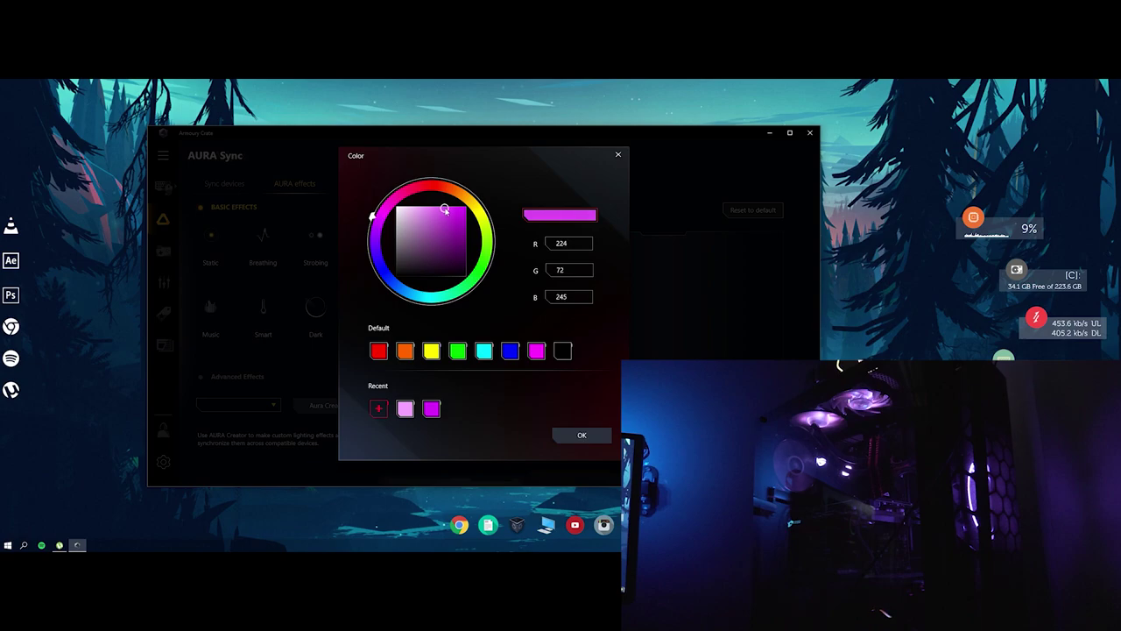
mouse_move(379, 217)
mouse_down()
mouse_move(415, 181)
mouse_move(455, 180)
mouse_move(481, 204)
mouse_move(495, 238)
mouse_move(488, 259)
mouse_move(442, 297)
mouse_up()
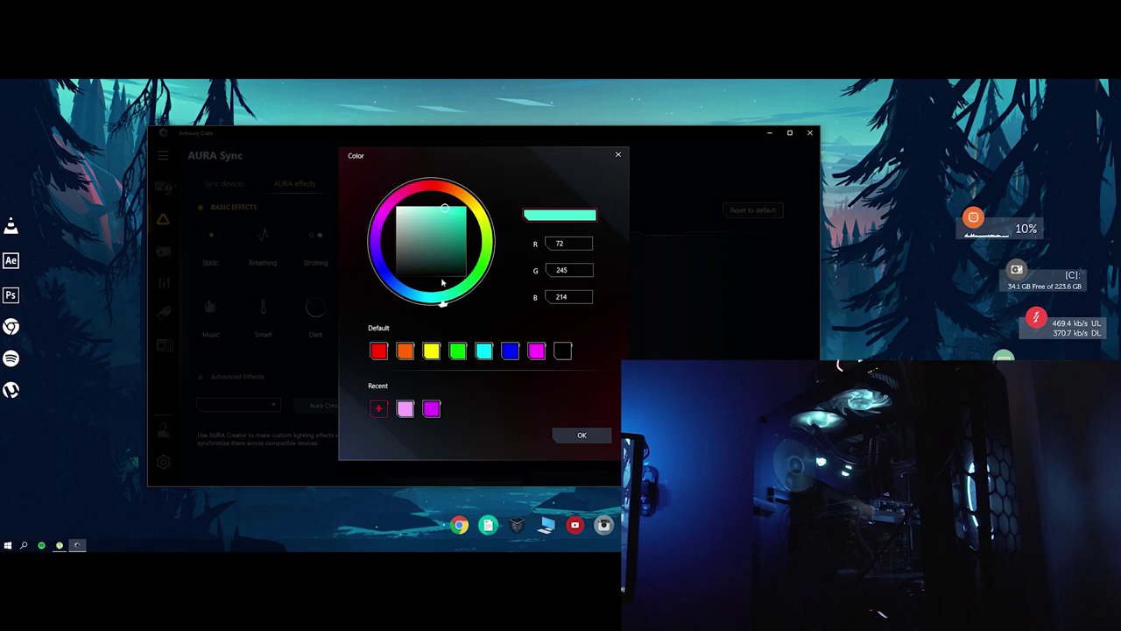
mouse_move(454, 210)
mouse_down()
mouse_move(465, 211)
mouse_move(413, 209)
mouse_move(398, 249)
mouse_move(396, 206)
mouse_move(433, 204)
mouse_up()
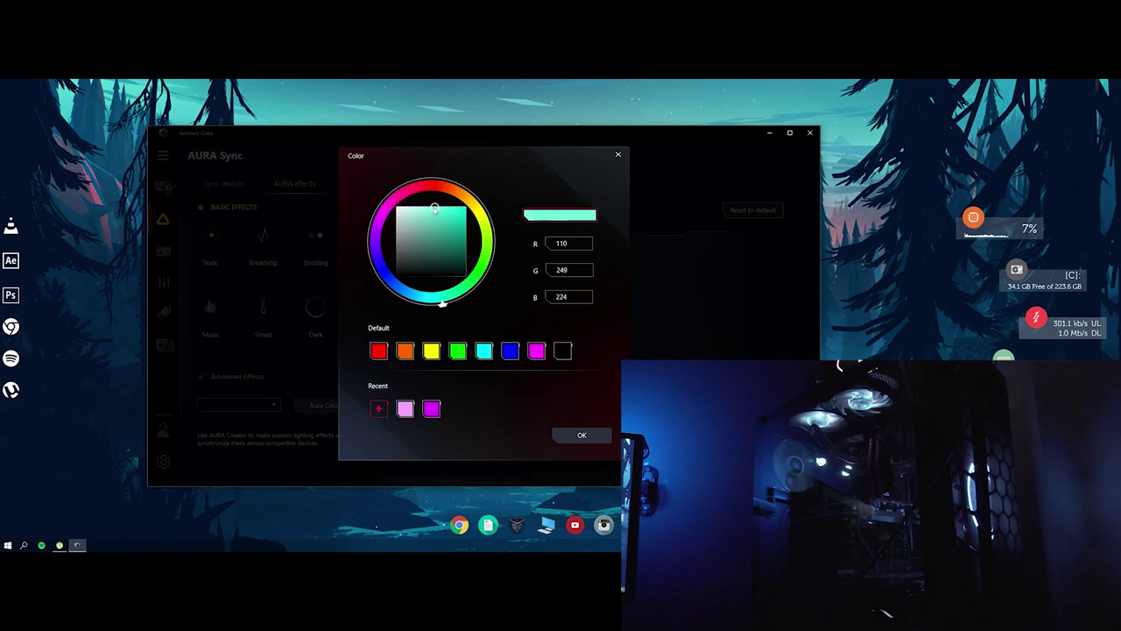
click(377, 409)
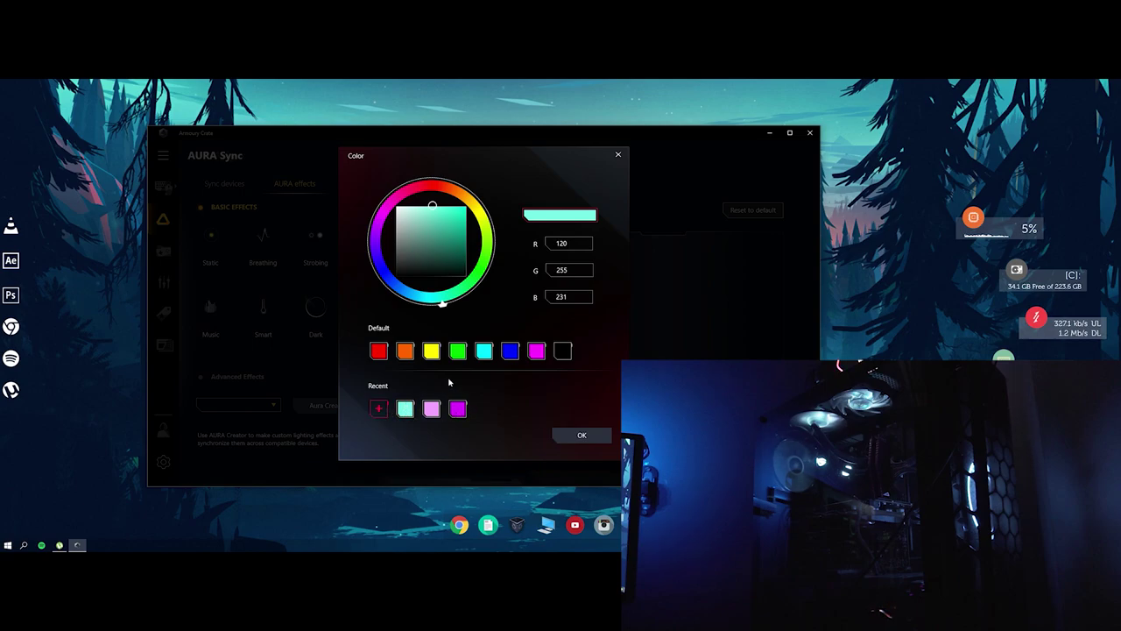
Set the Static effect's color to RGB 133, 234, 255
click(576, 246)
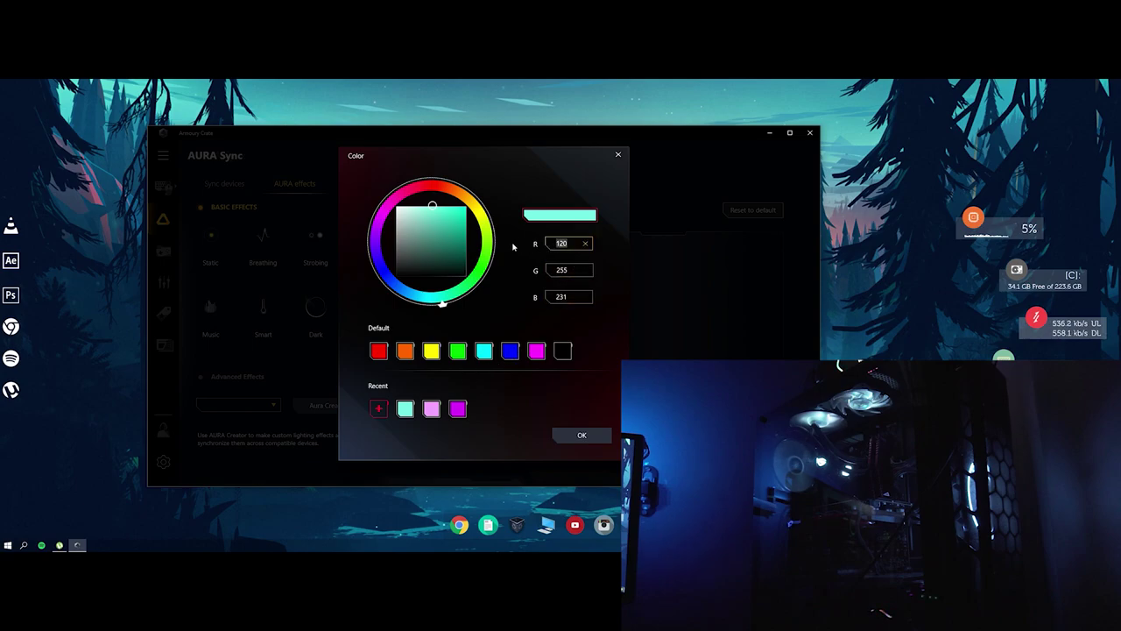
text(133)
key(Tab)
text(234)
key(Tab)
text(255)
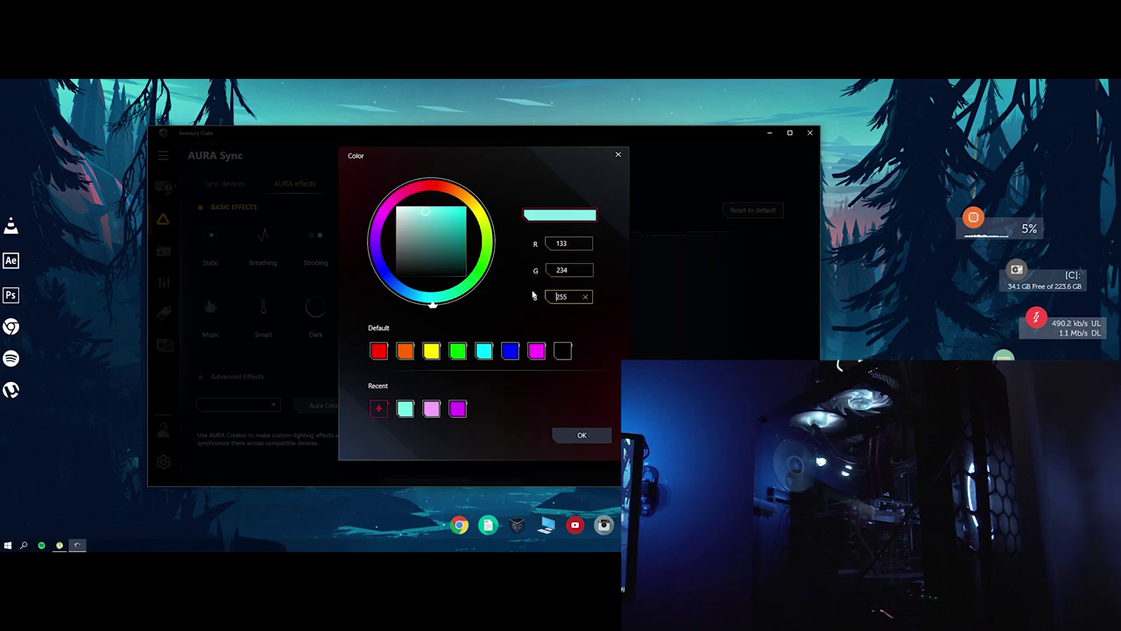
key(Return)
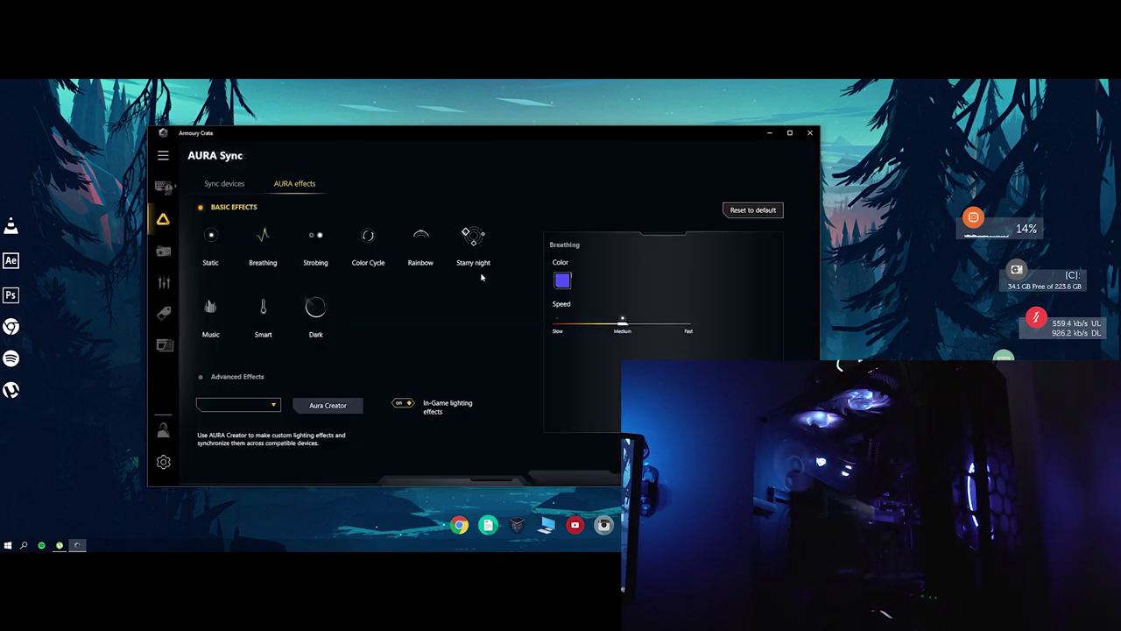
Set the Breathing effect's color to light red (RGB 241, 132, 122) and its speed to Fast
click(562, 280)
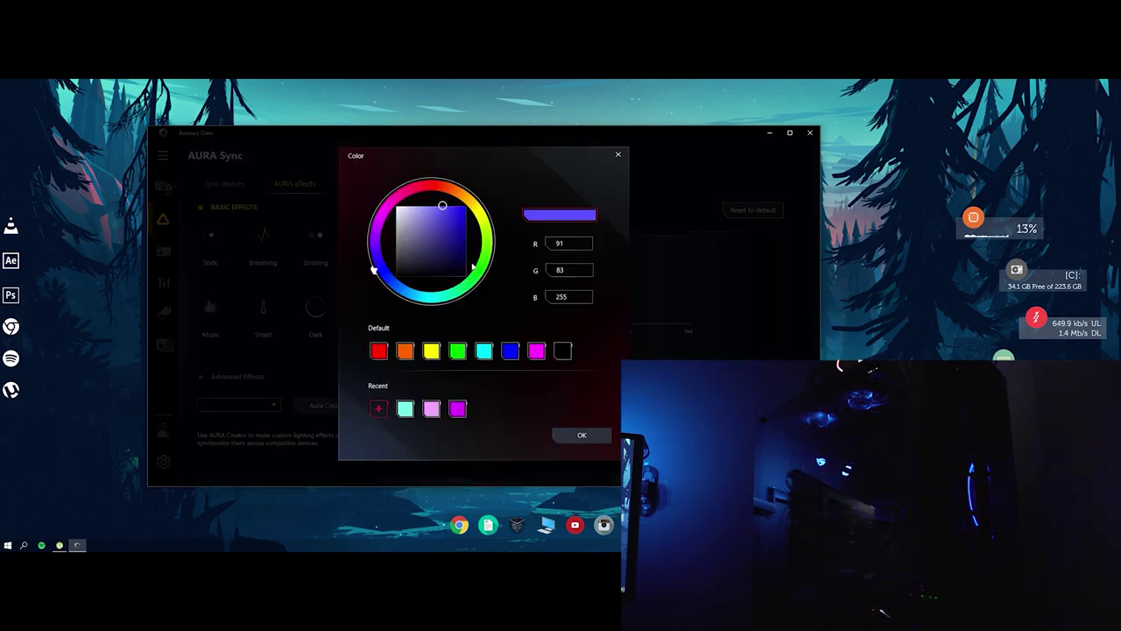
drag(453, 222, 408, 211)
click(438, 188)
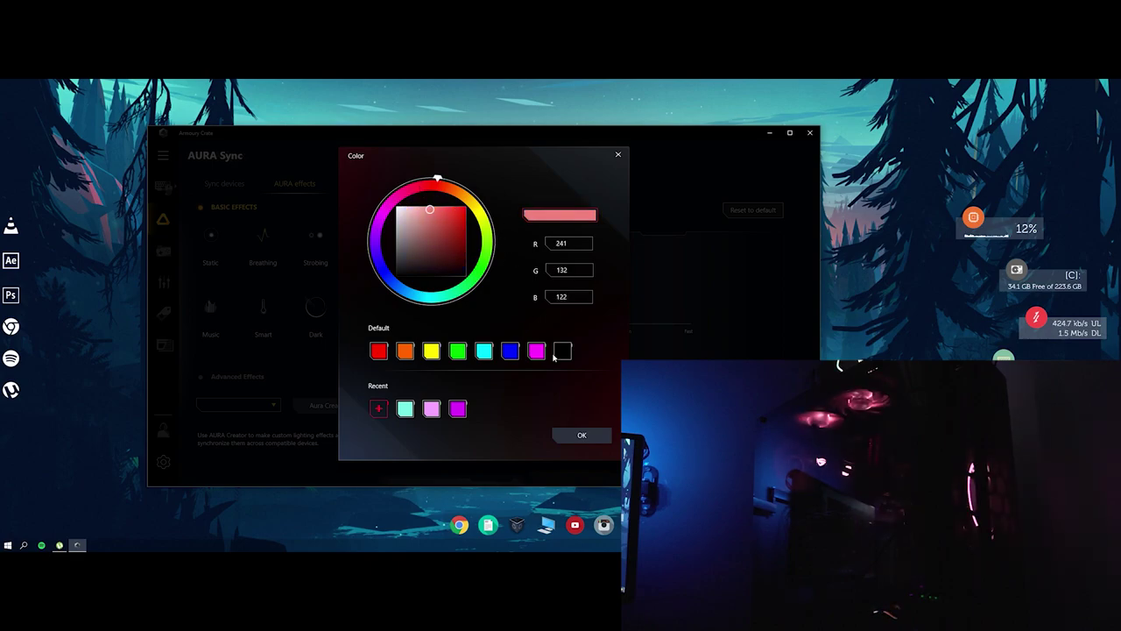
click(581, 435)
mouse_move(622, 322)
mouse_down()
mouse_move(557, 325)
mouse_move(625, 331)
mouse_up()
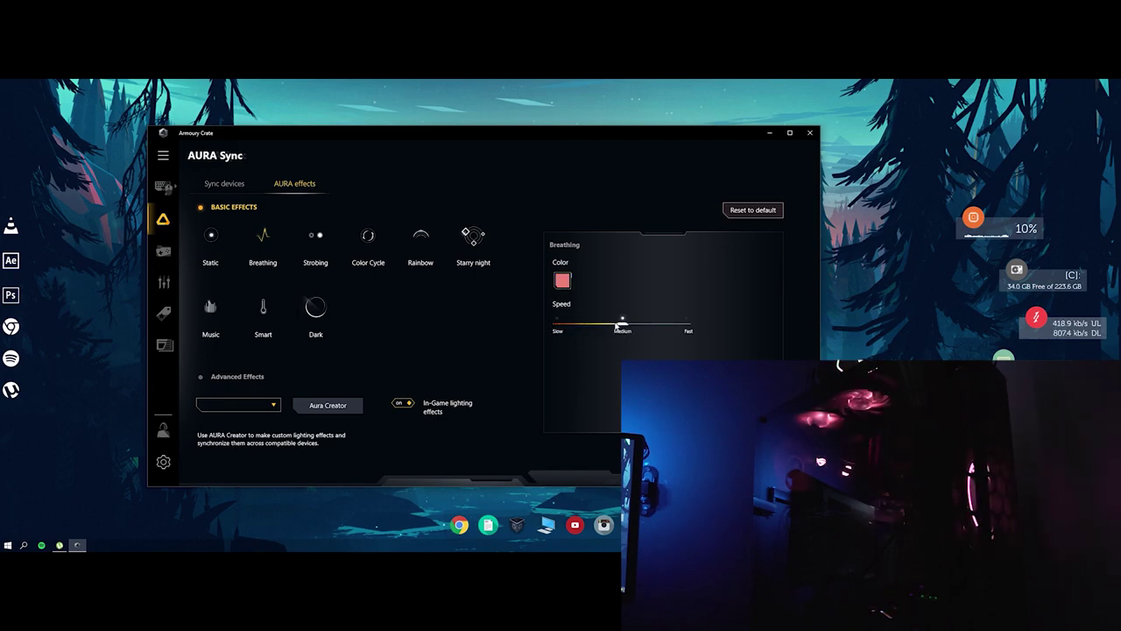
drag(621, 324, 687, 326)
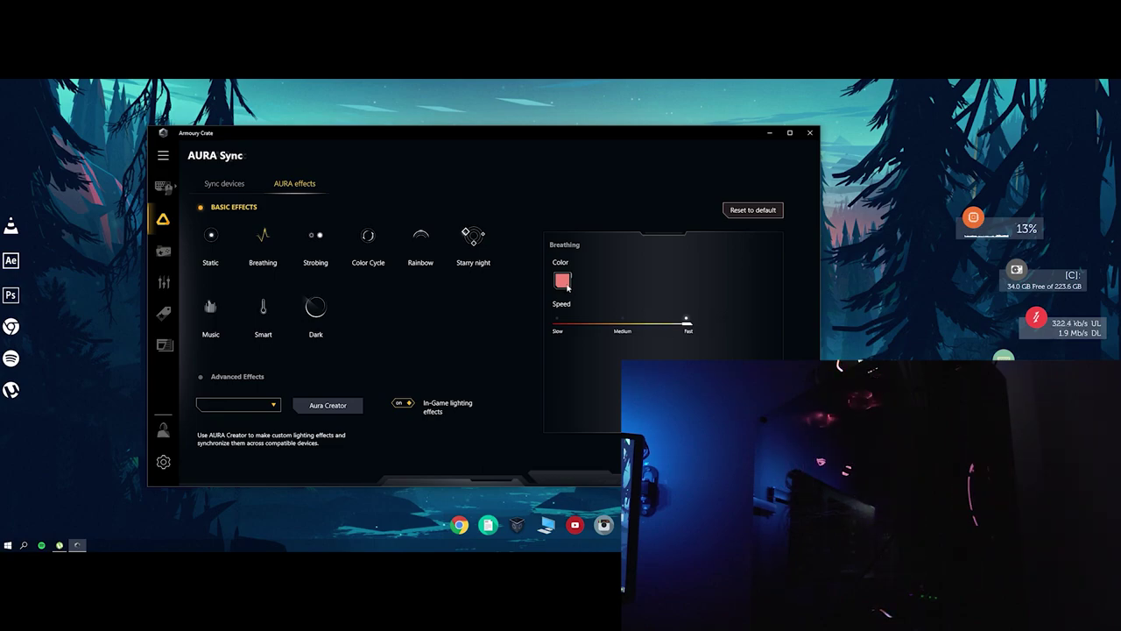
Try bright green (RGB 26, 255, 0) as the Breathing effect's color and dismiss the color picker
click(563, 280)
click(489, 267)
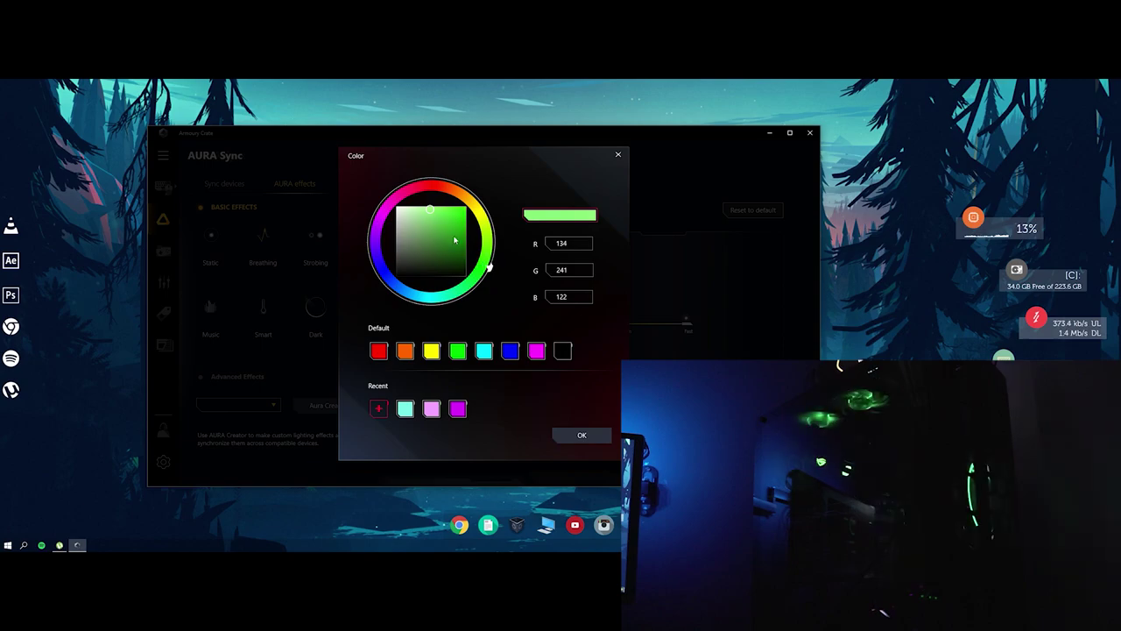
drag(457, 243, 467, 205)
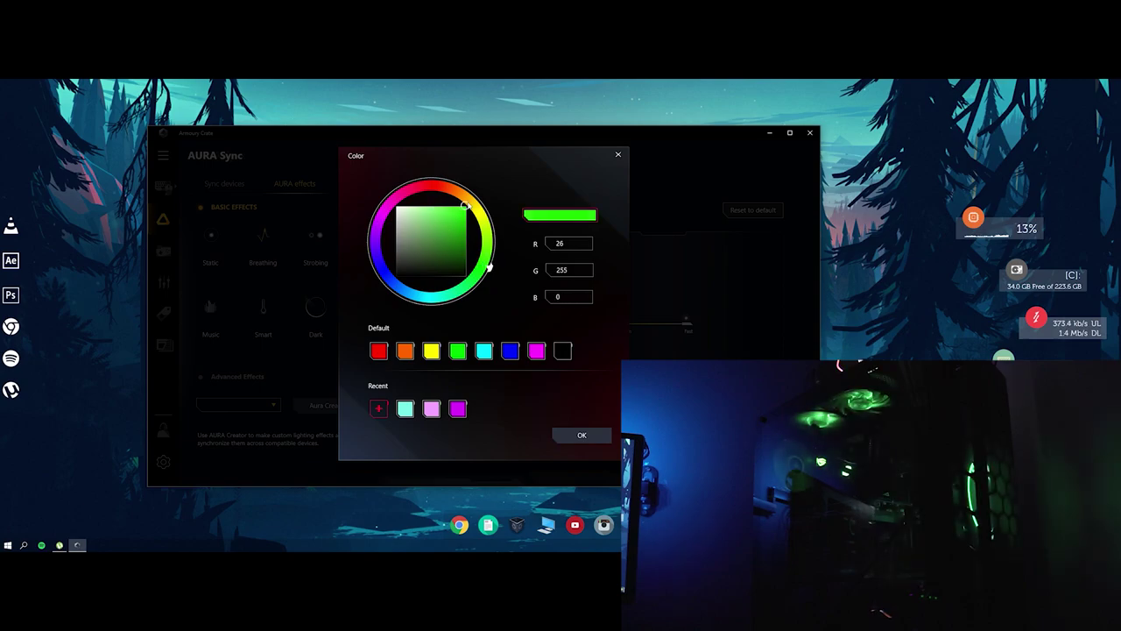
click(615, 156)
Select the Strobing AURA effect and turn off its Random color option
click(310, 245)
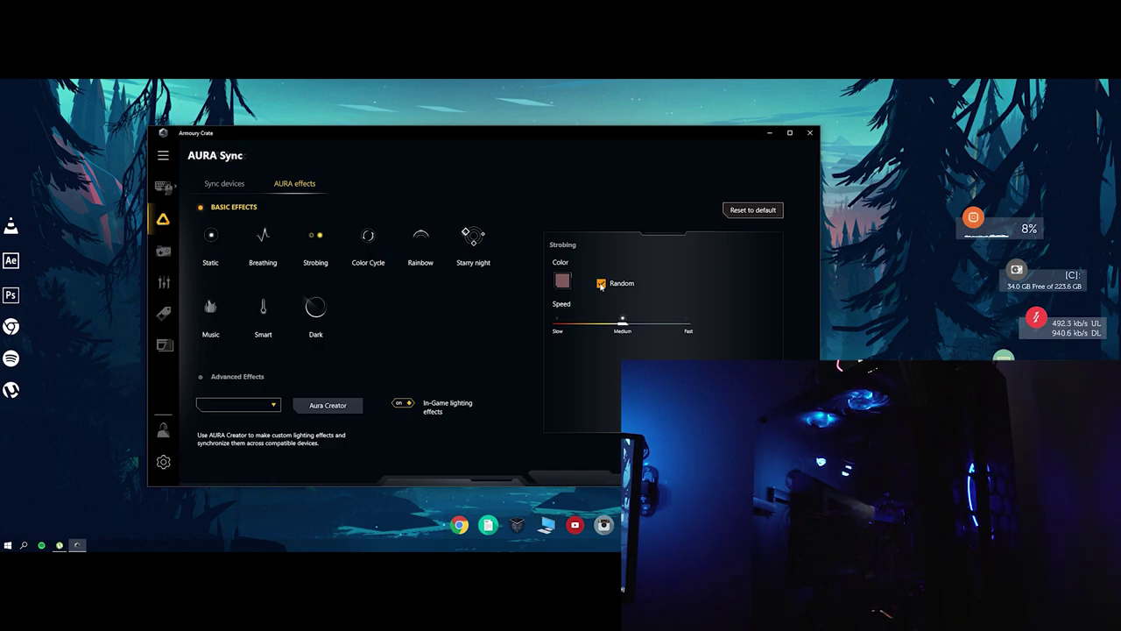
click(600, 283)
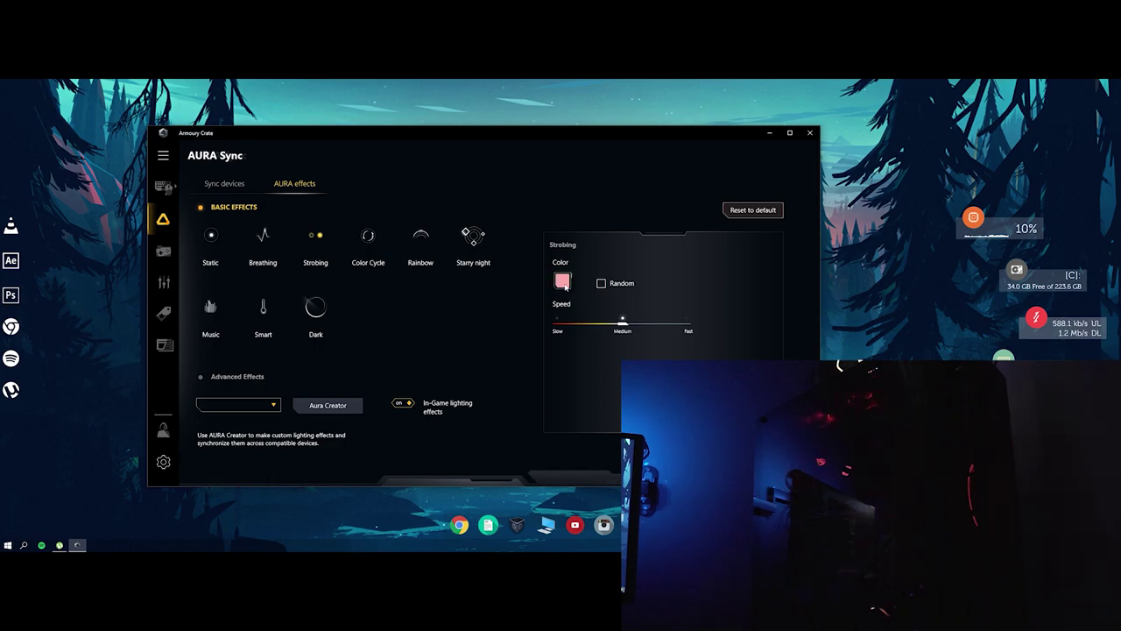
Set the Strobing effect's color to violet (RGB 111, 0, 255) and its speed to Fast
click(564, 282)
drag(455, 222, 467, 206)
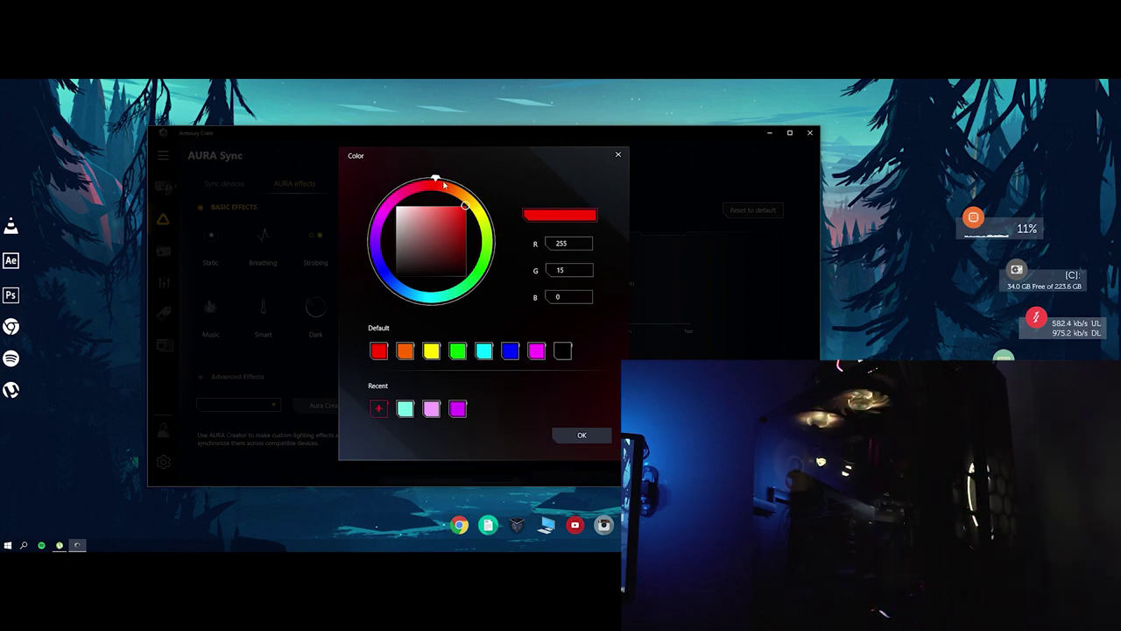
click(476, 197)
mouse_move(477, 200)
mouse_down()
mouse_move(493, 259)
mouse_move(445, 298)
mouse_move(429, 302)
mouse_move(373, 252)
mouse_up()
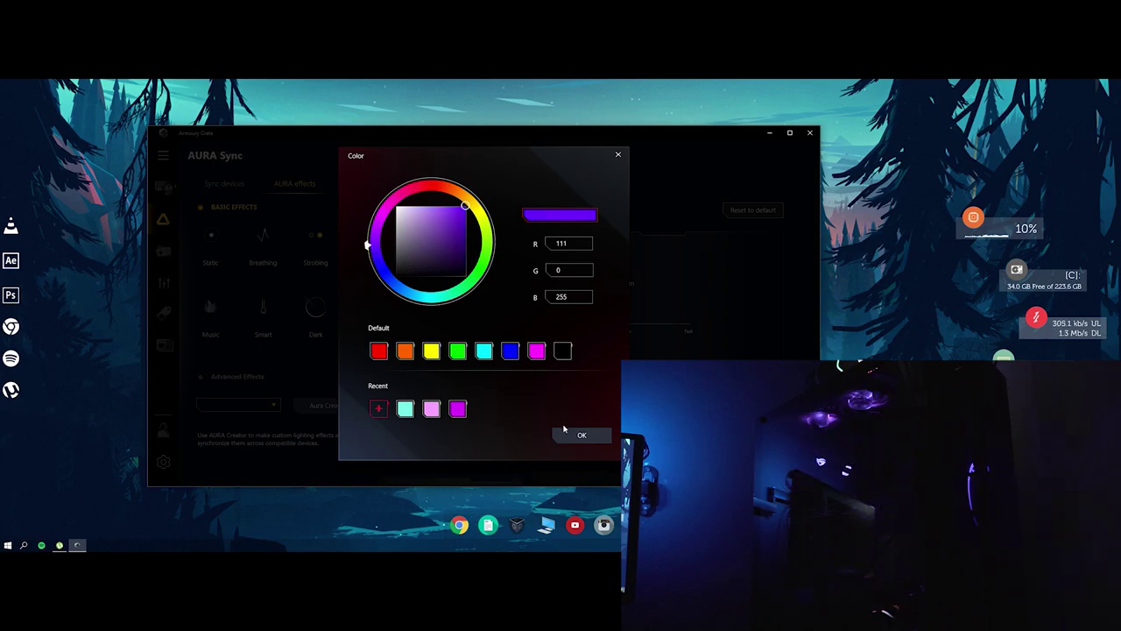
click(565, 433)
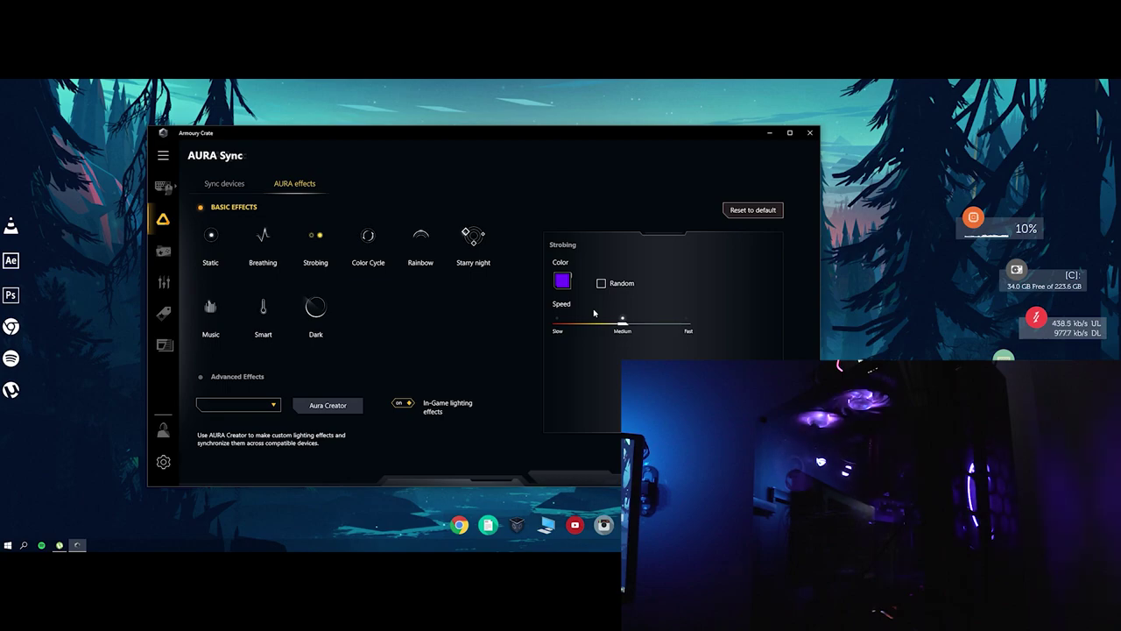
drag(618, 321, 688, 323)
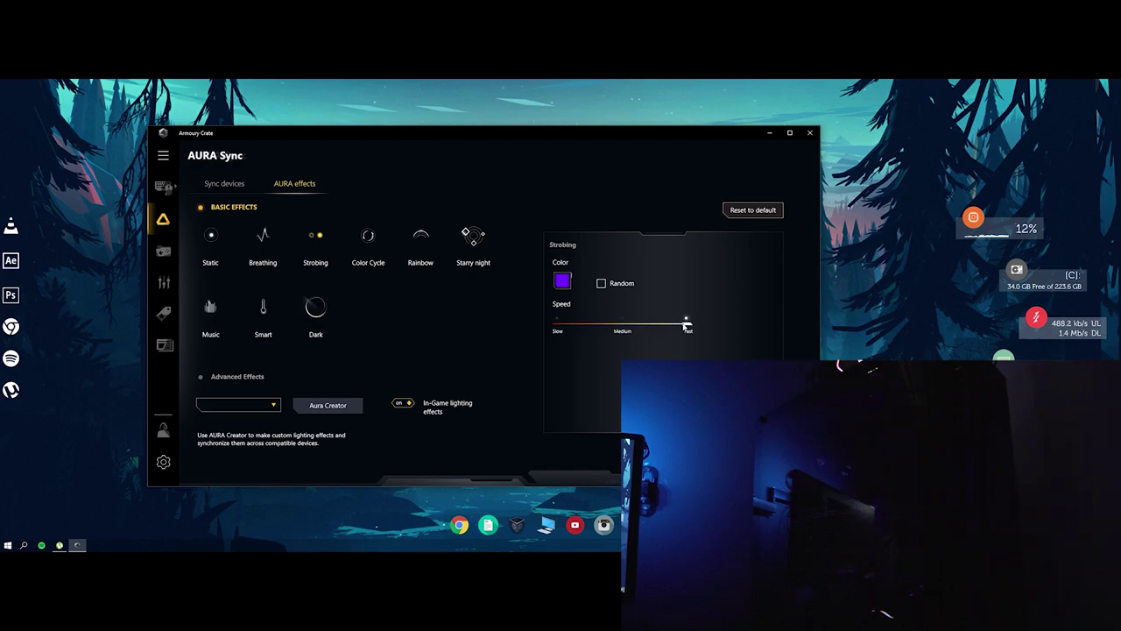
Turn on the Strobing effect's Random color option and set its speed to Slow
click(602, 286)
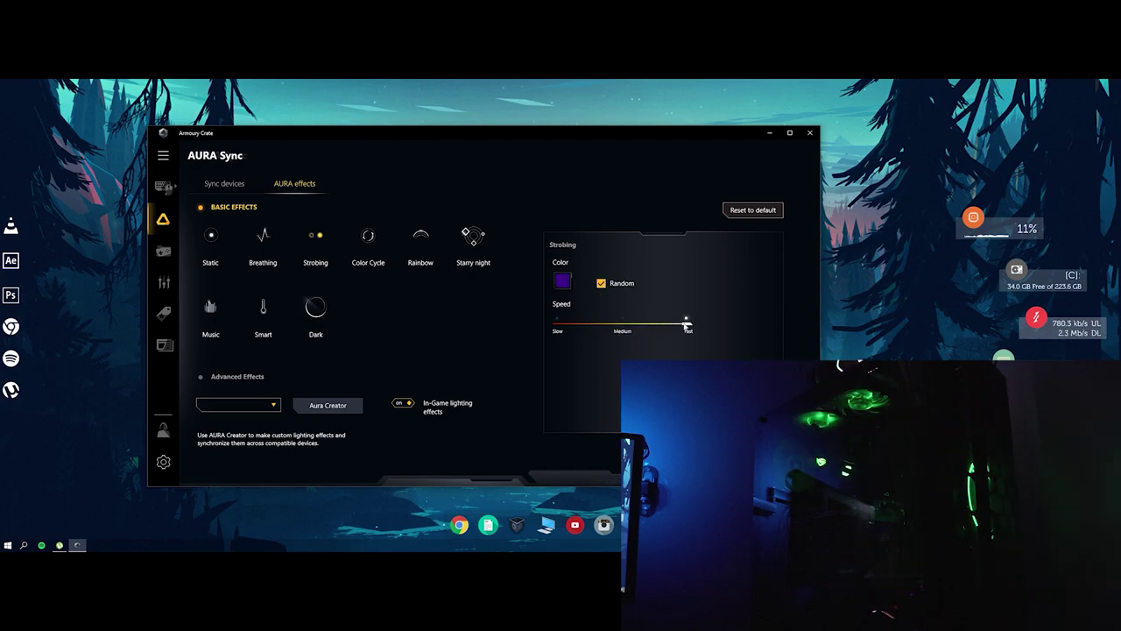
drag(687, 326, 564, 329)
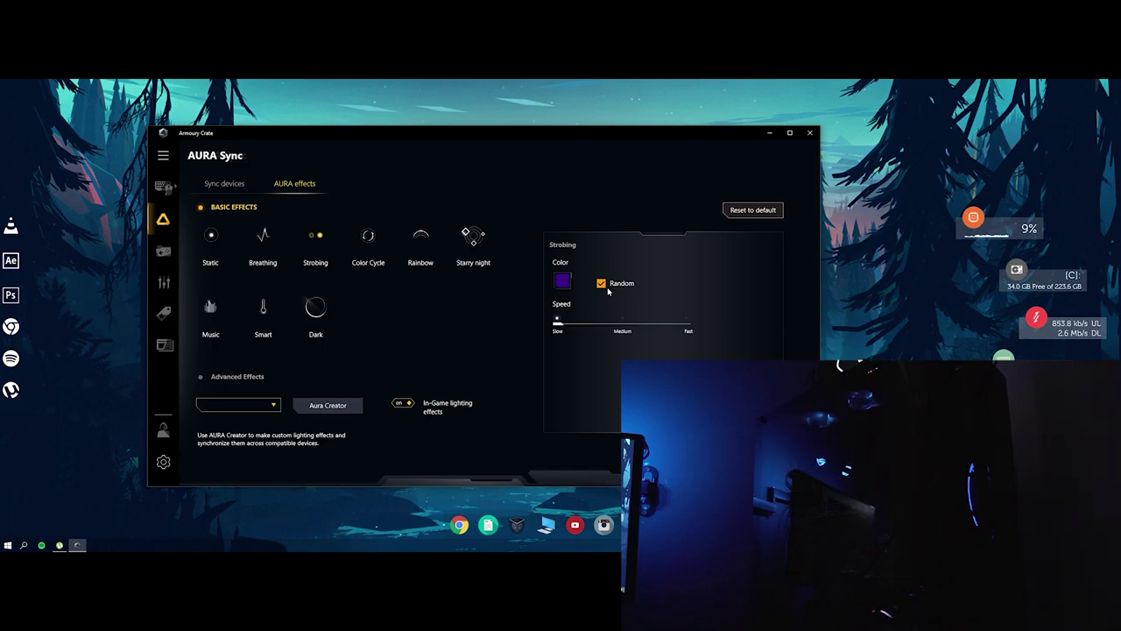
Apply the Color Cycle effect briefly, and switch to the Rainbow effect with the full-spectrum pattern
click(372, 254)
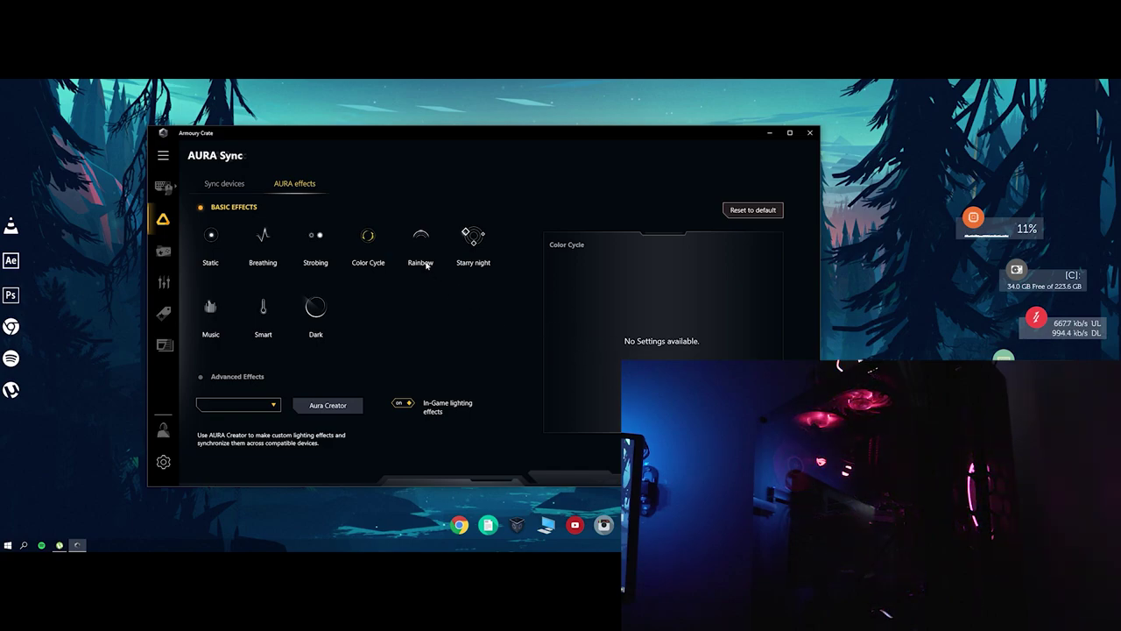
click(420, 253)
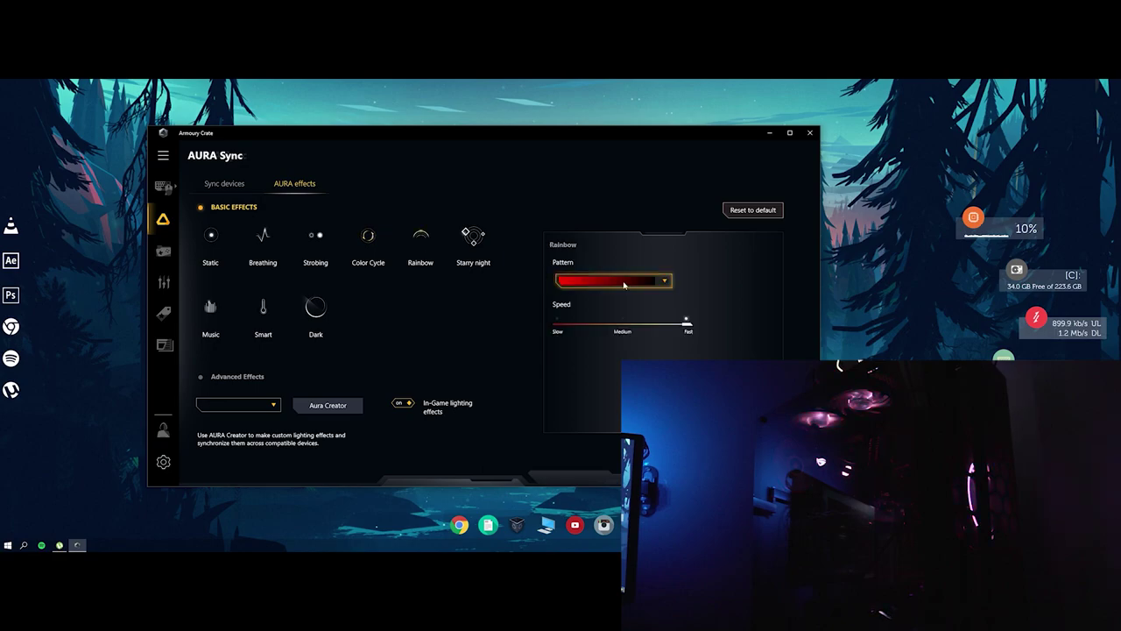
click(663, 281)
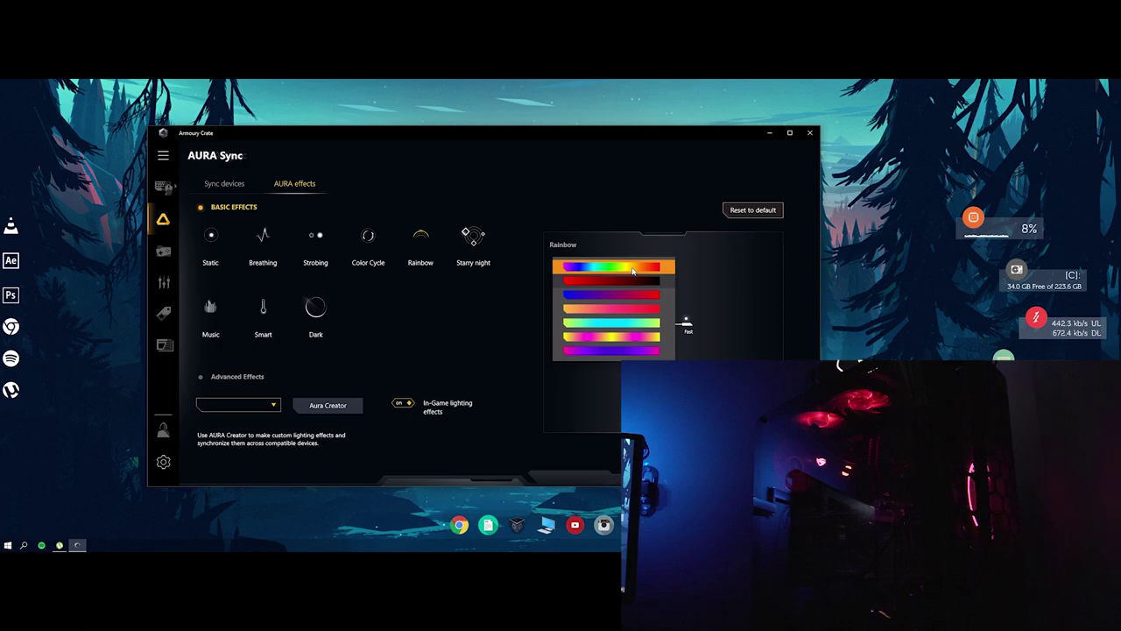
click(632, 271)
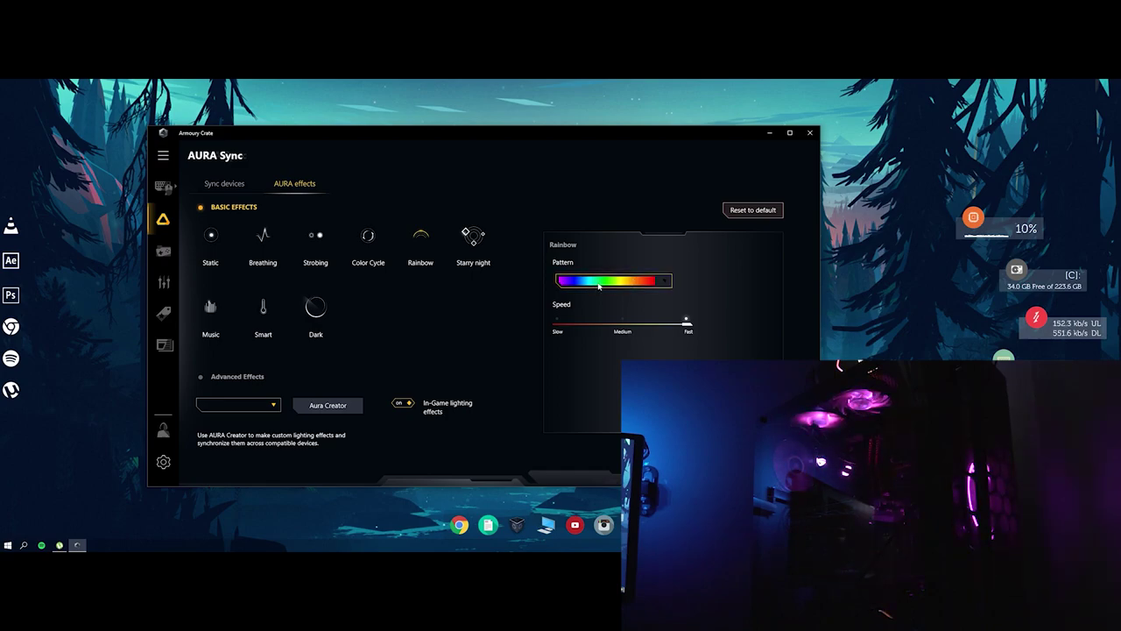
Try the red-to-black, blue-to-red and orange-to-red patterns for the Rainbow effect
click(599, 286)
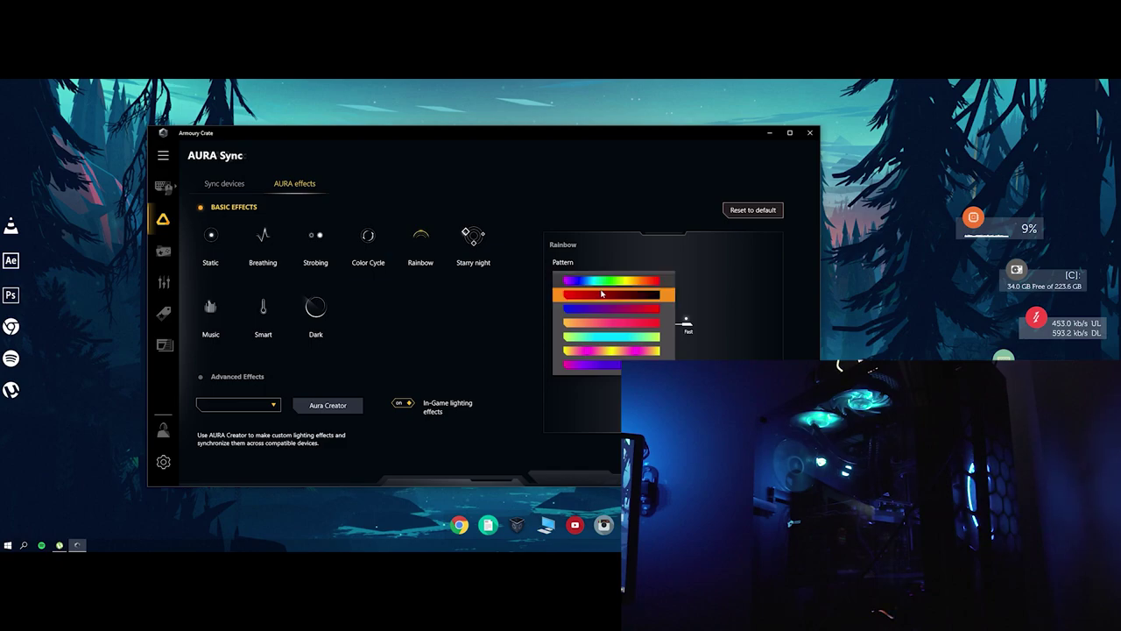
click(597, 295)
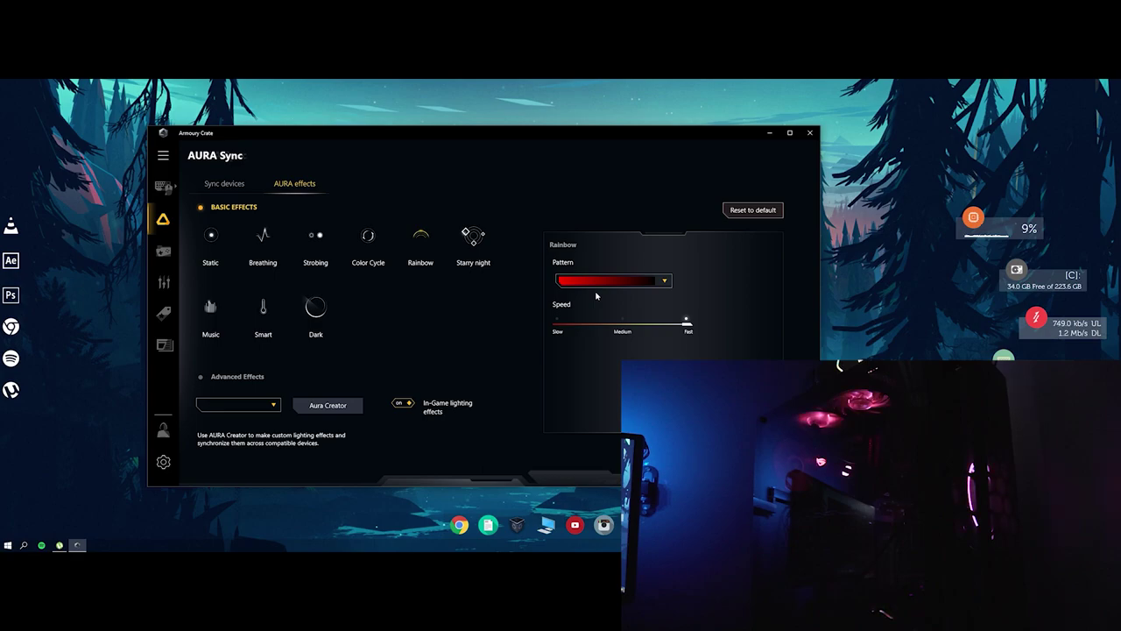
click(610, 281)
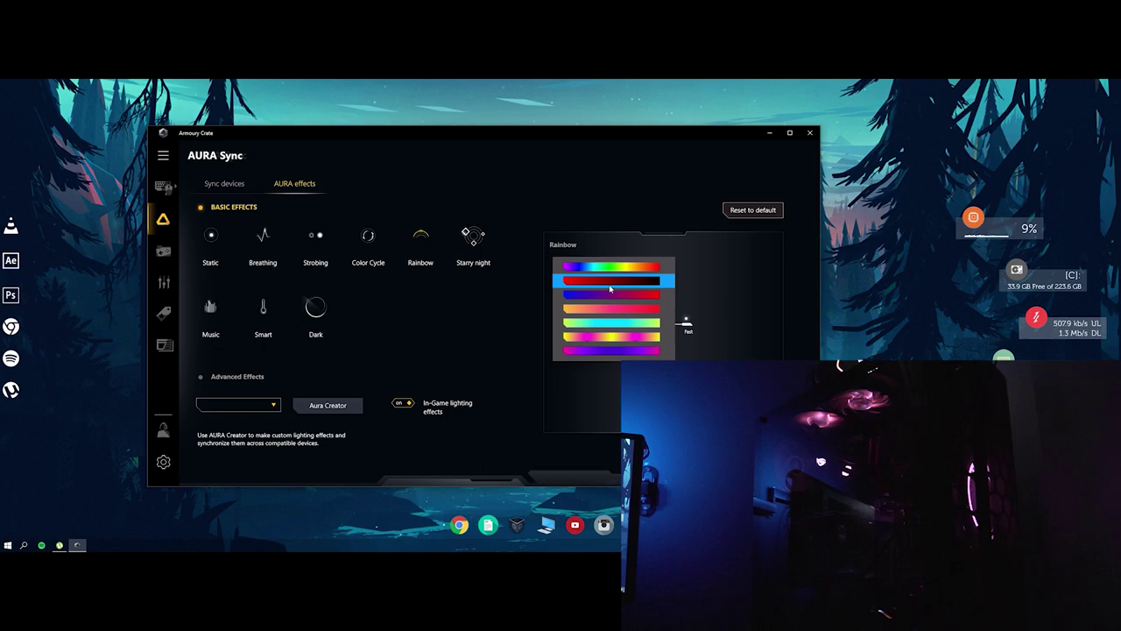
click(613, 299)
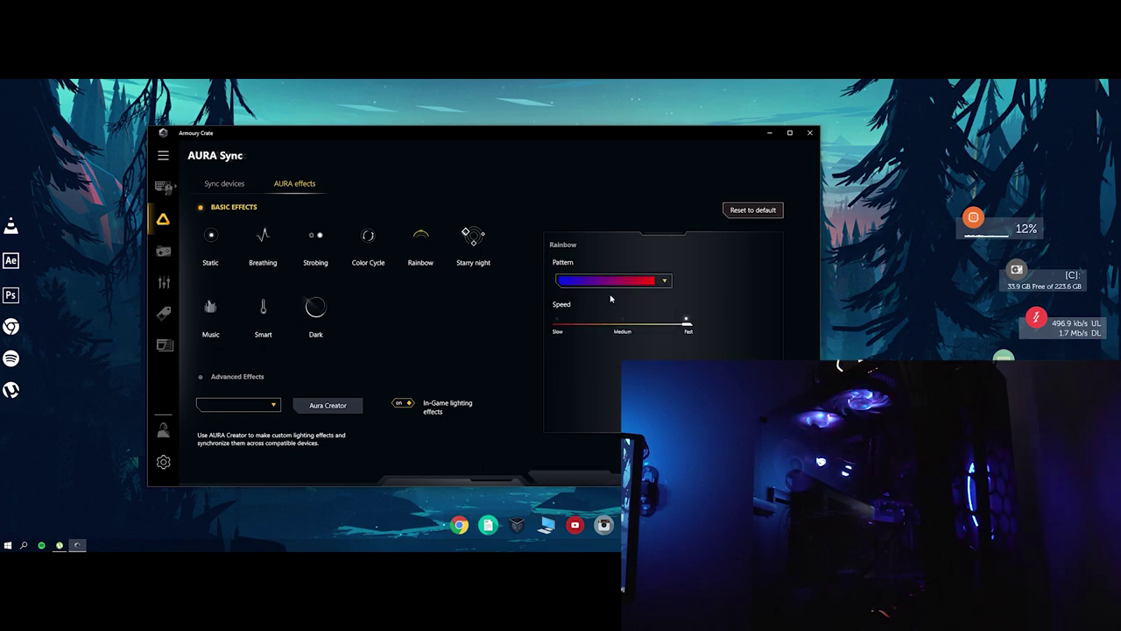
click(609, 289)
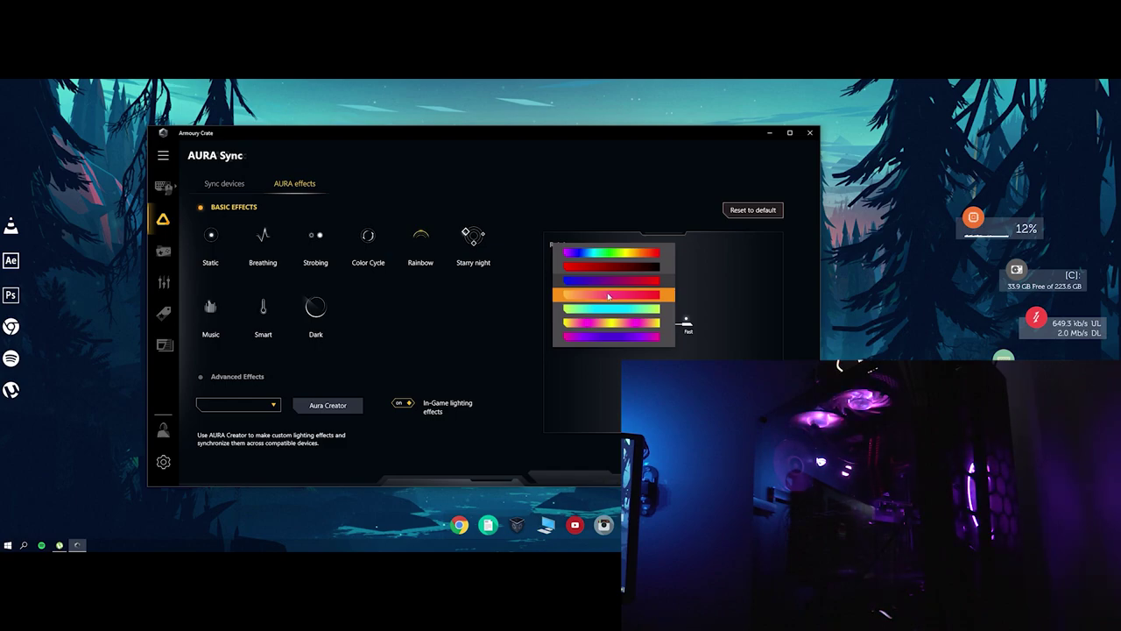
click(599, 299)
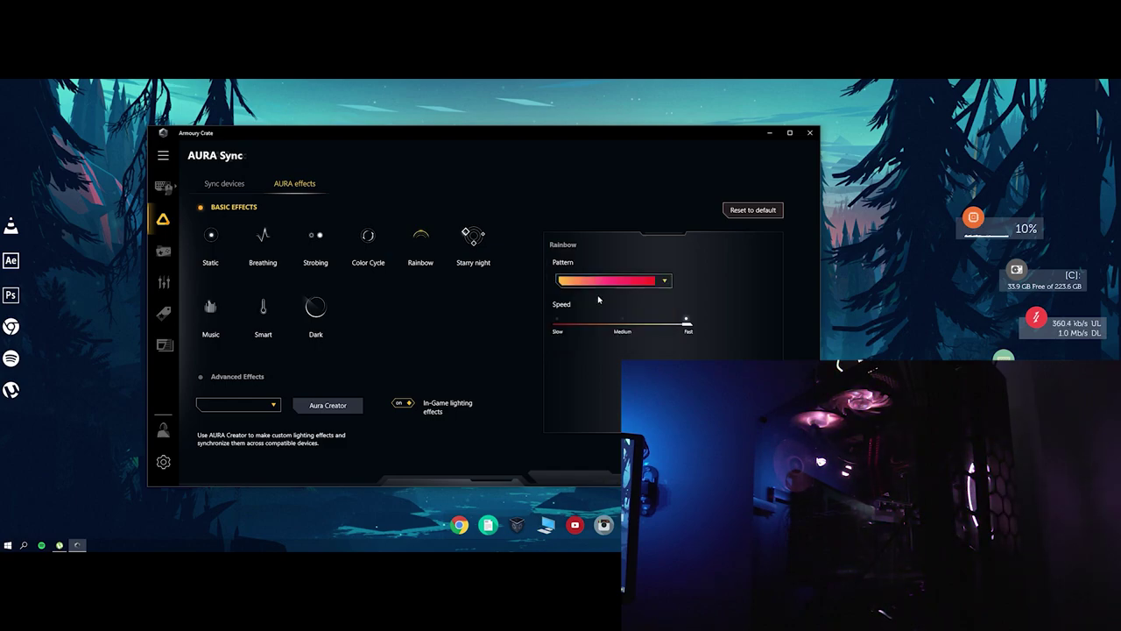
Set the Rainbow effect's pattern to the magenta-blue-purple gradient and its speed to Slow
click(603, 282)
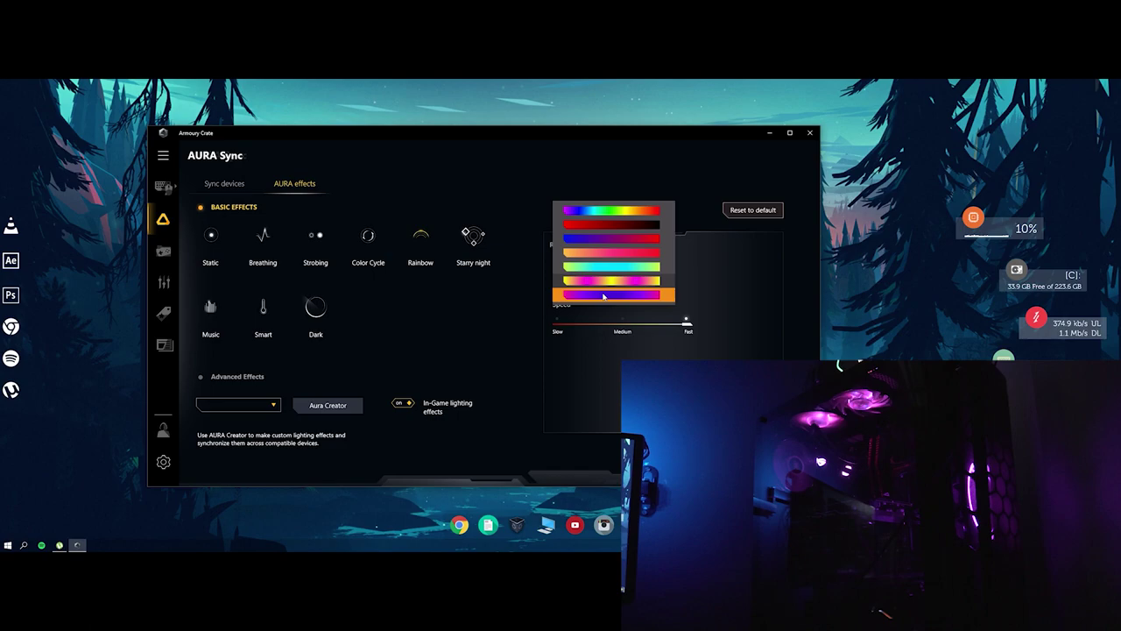
click(602, 297)
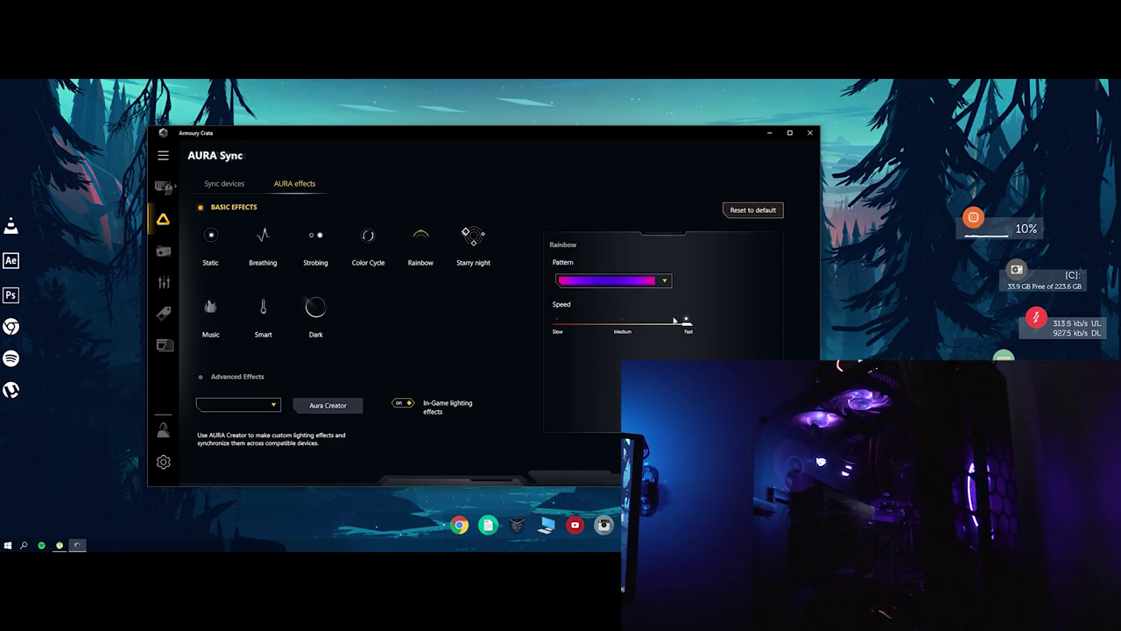
drag(687, 326, 622, 326)
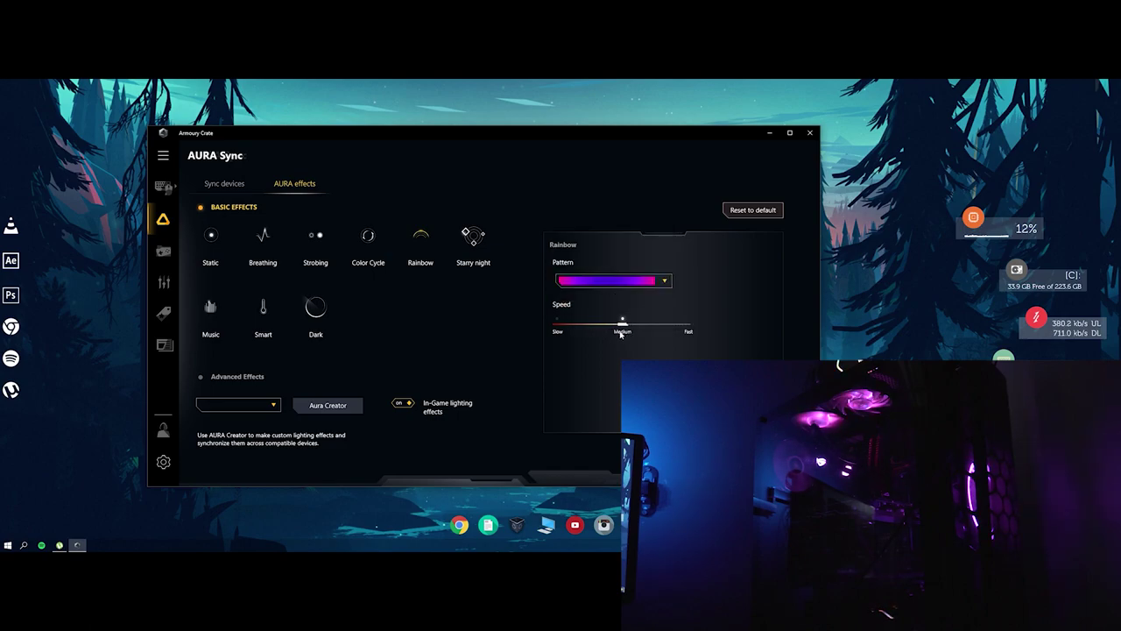
drag(623, 325, 557, 326)
click(593, 288)
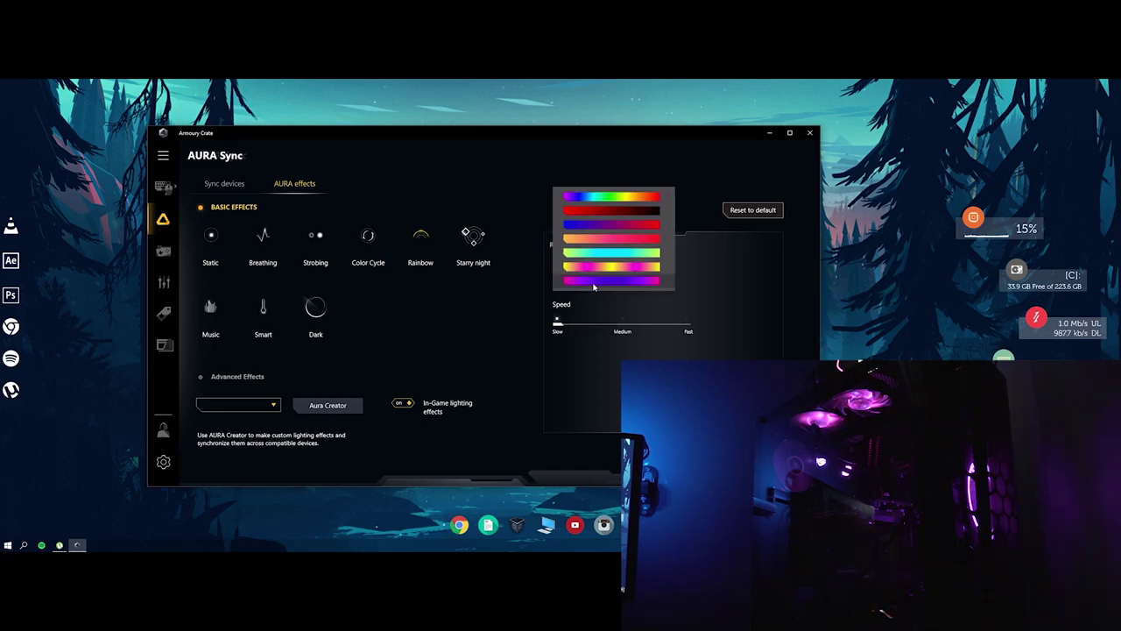
click(597, 283)
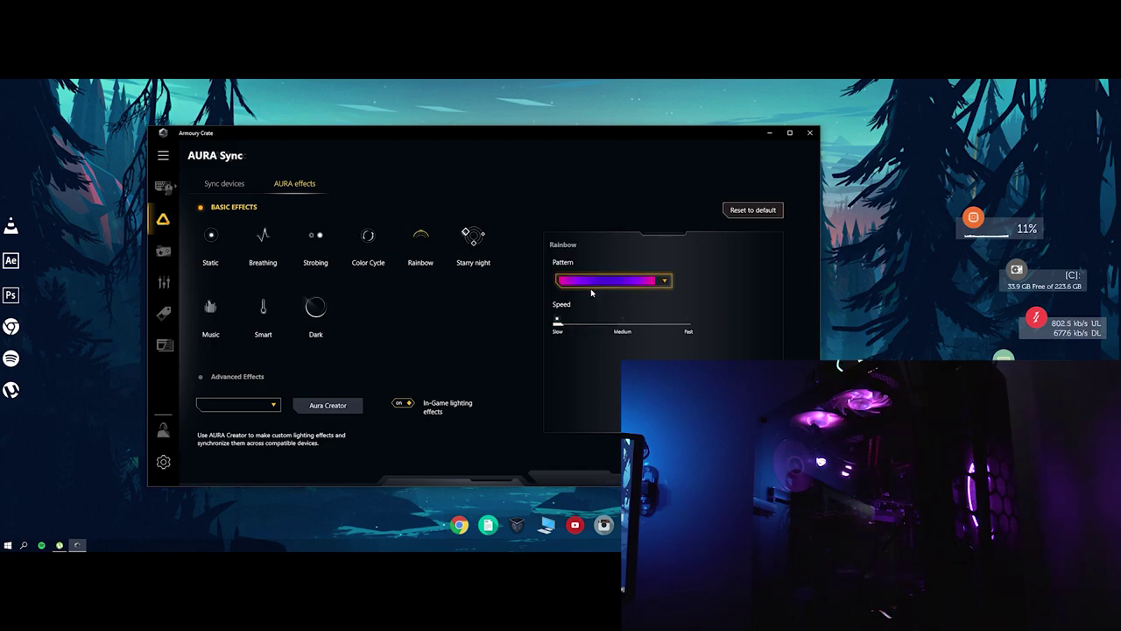
Select the Starry night effect and set its background color to muted indigo (RGB 67, 62, 139)
click(475, 249)
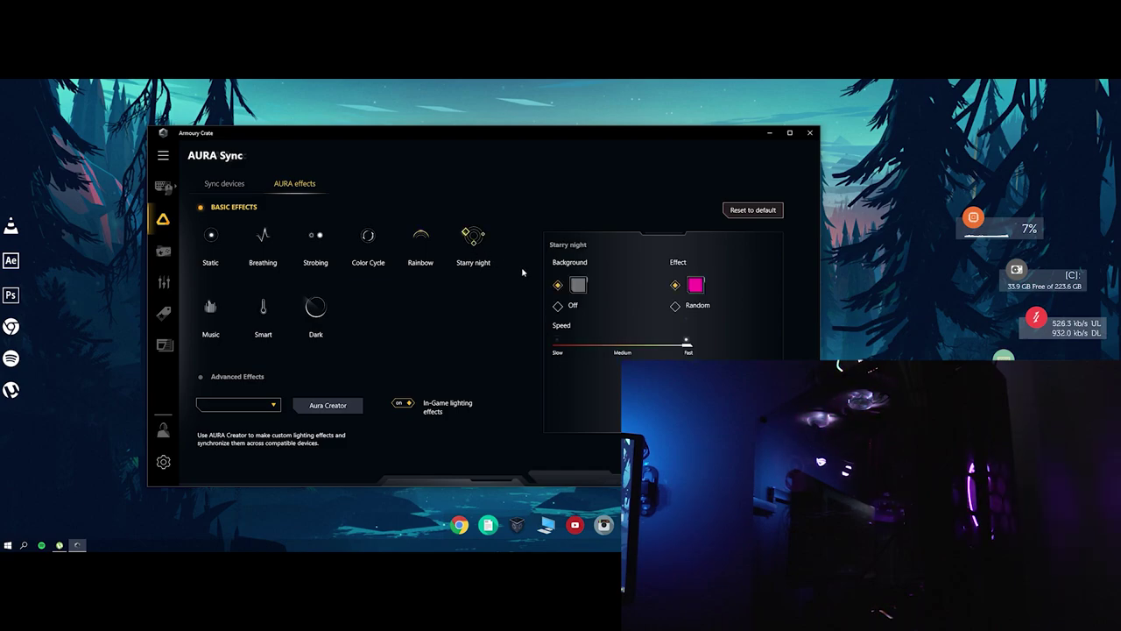
click(577, 285)
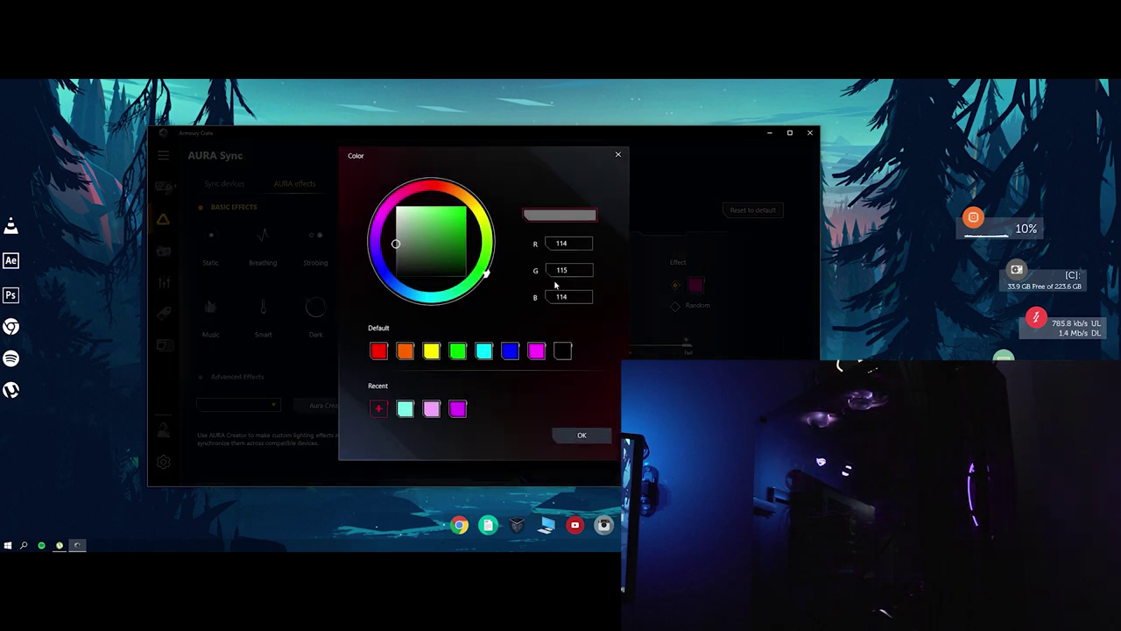
drag(402, 251, 435, 239)
click(375, 264)
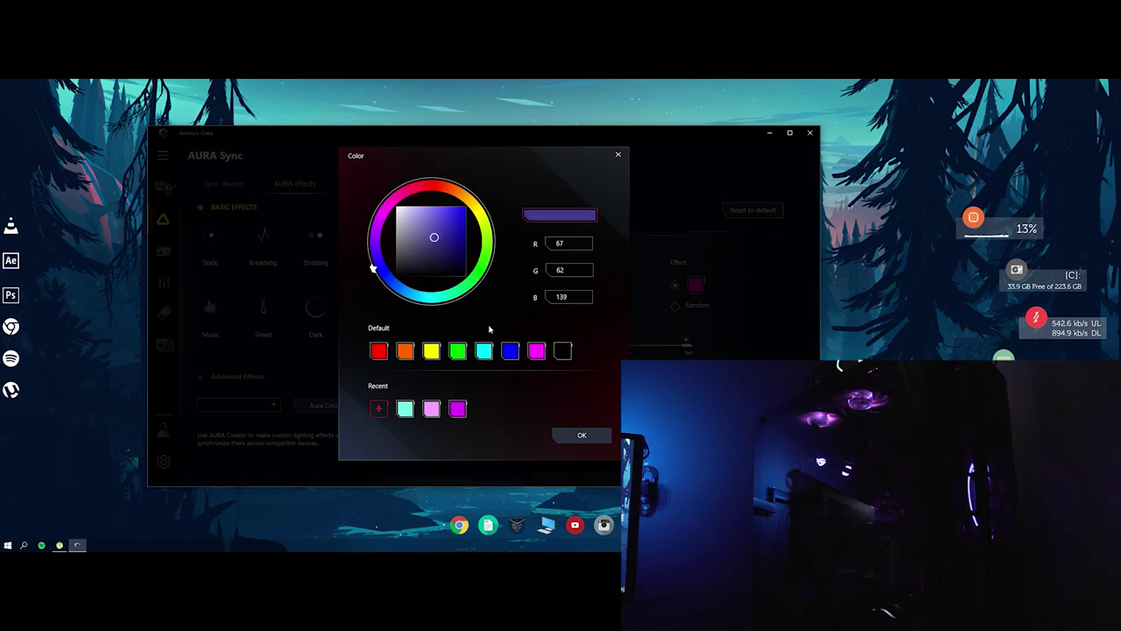
click(582, 435)
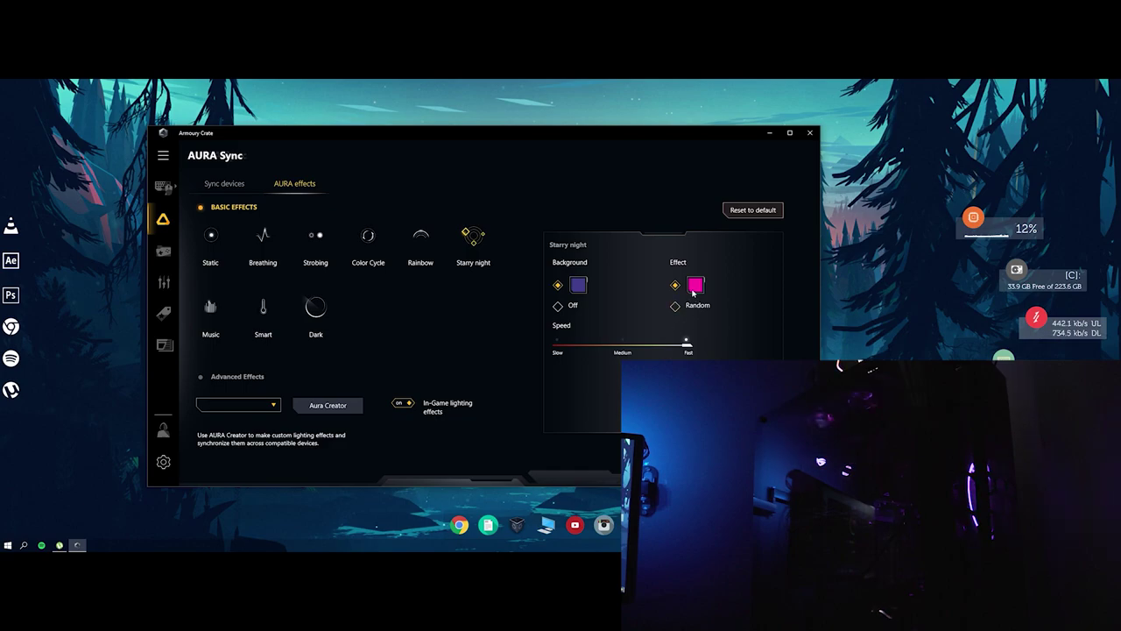
Set Starry night's effect color to red (RGB 255, 0, 12)
click(695, 287)
mouse_move(483, 219)
mouse_down()
mouse_move(493, 251)
mouse_move(480, 279)
mouse_move(423, 298)
mouse_move(376, 215)
mouse_move(430, 191)
mouse_up()
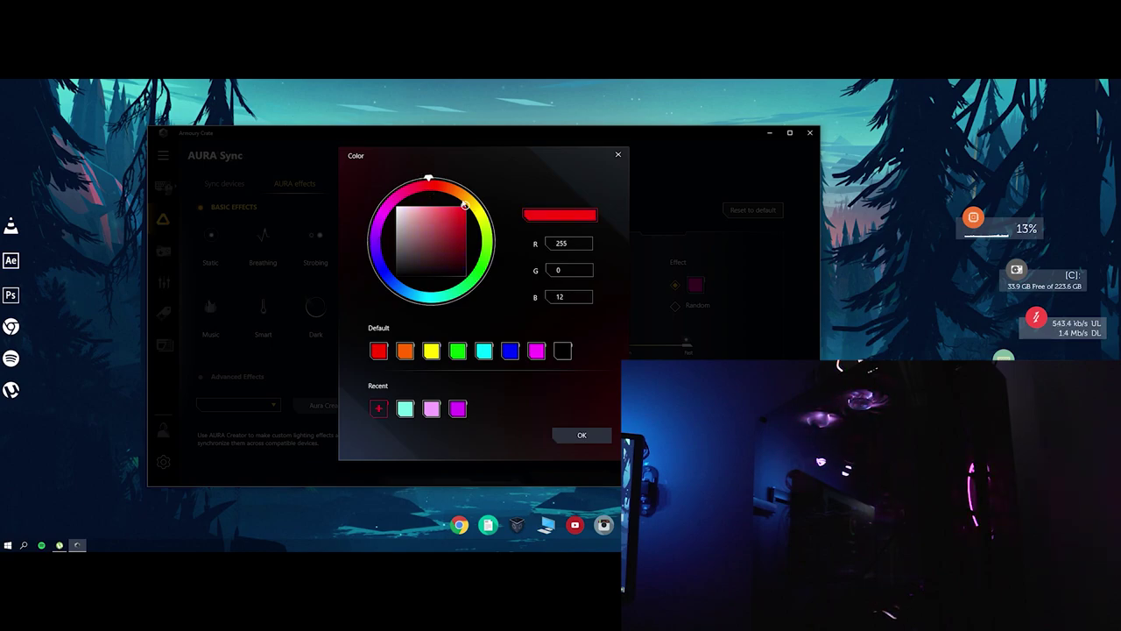
click(582, 434)
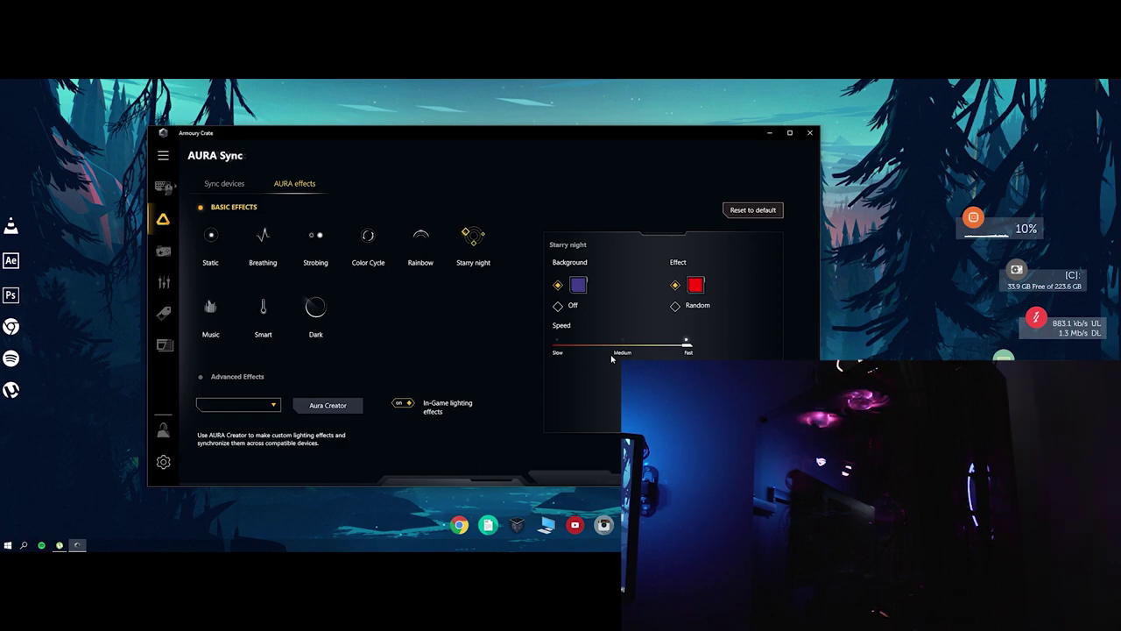
Set Starry night's speed to Slow and try the Random effect color before restoring the fixed red
drag(687, 345, 559, 350)
click(675, 306)
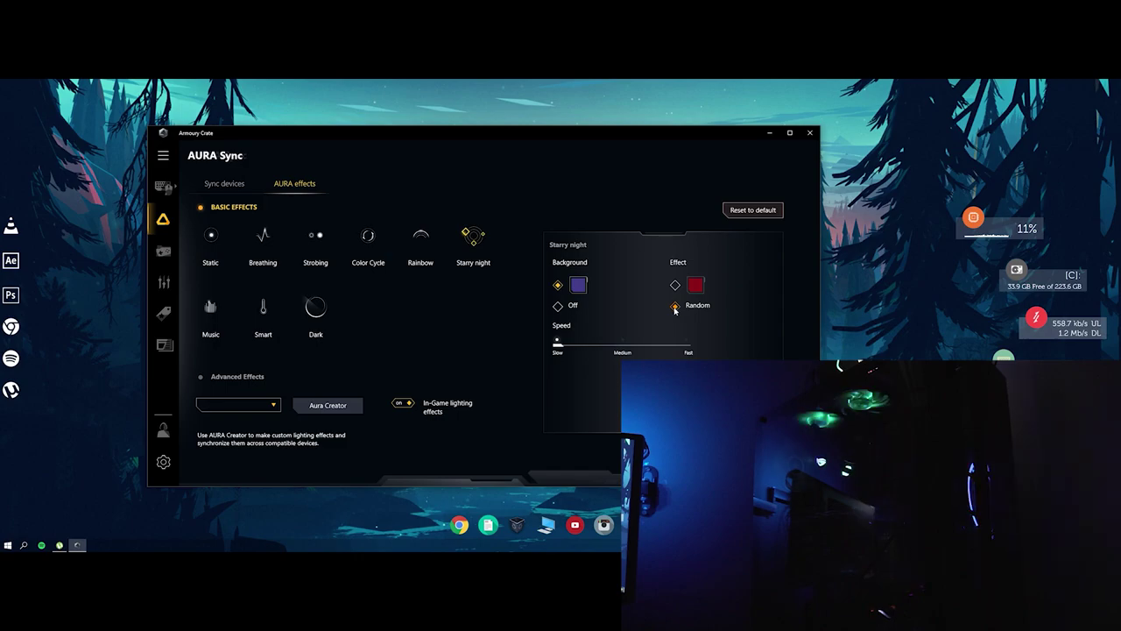
click(674, 285)
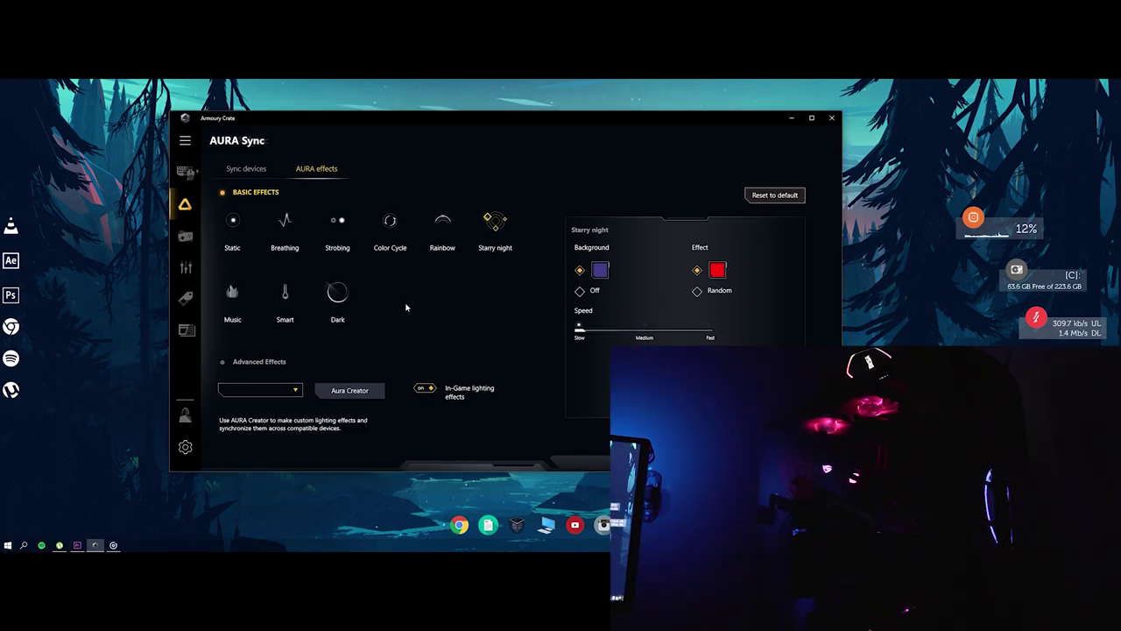
Select the Music effect and briefly bring up Groove Music before returning to Armoury Crate
click(241, 303)
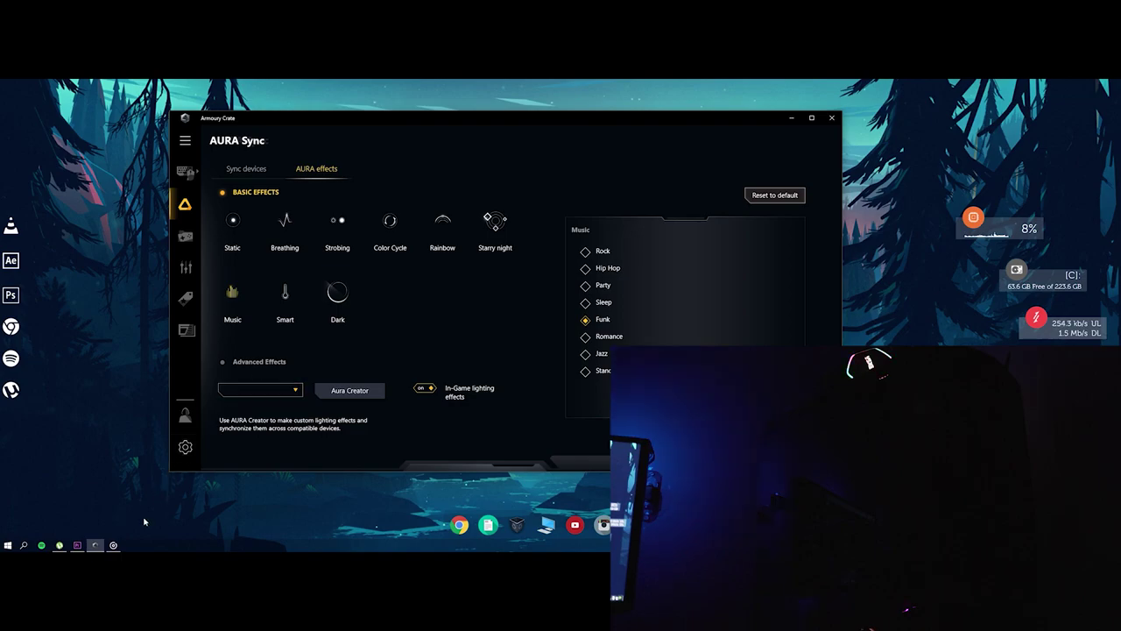
click(113, 545)
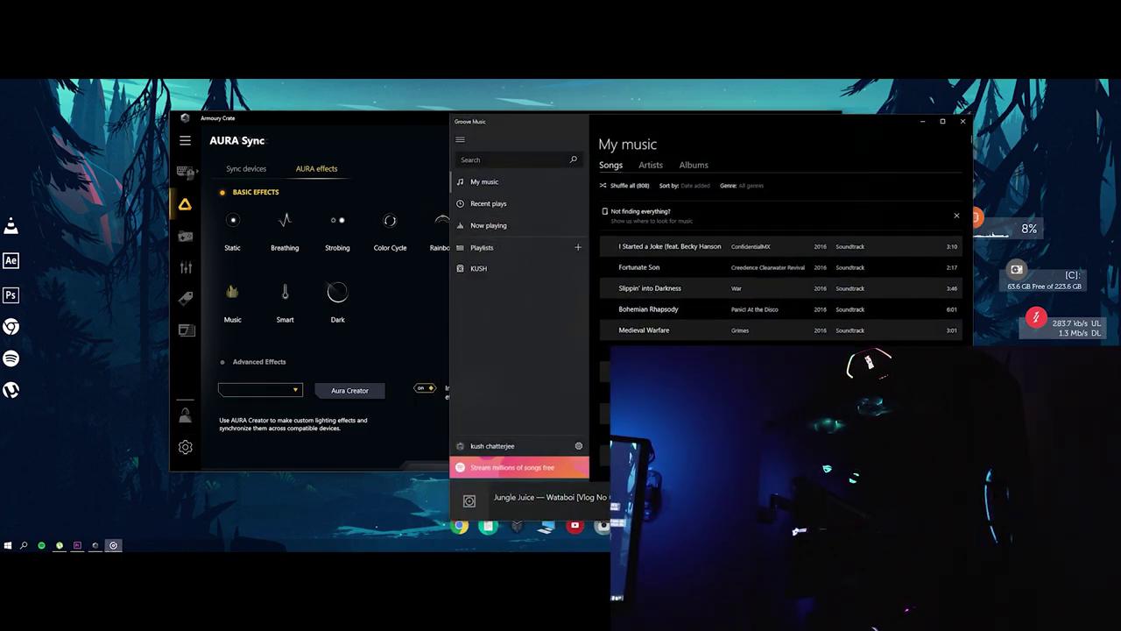
key(alt+F4)
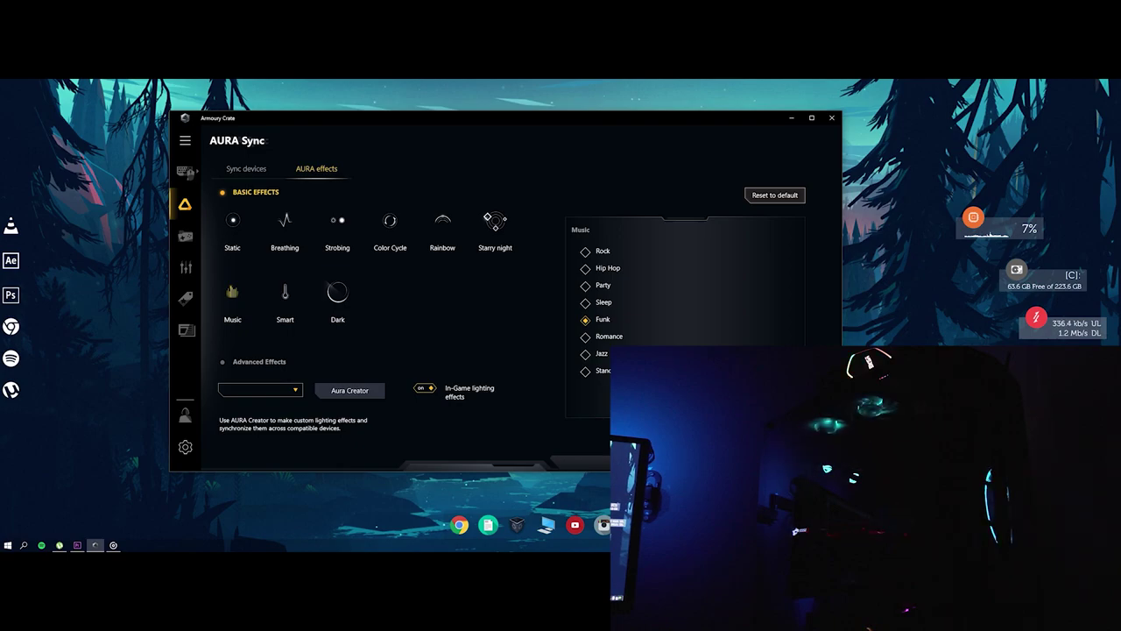
Switch the Music effect's style through Rock, Hip Hop and Party, ending on Sleep
click(586, 252)
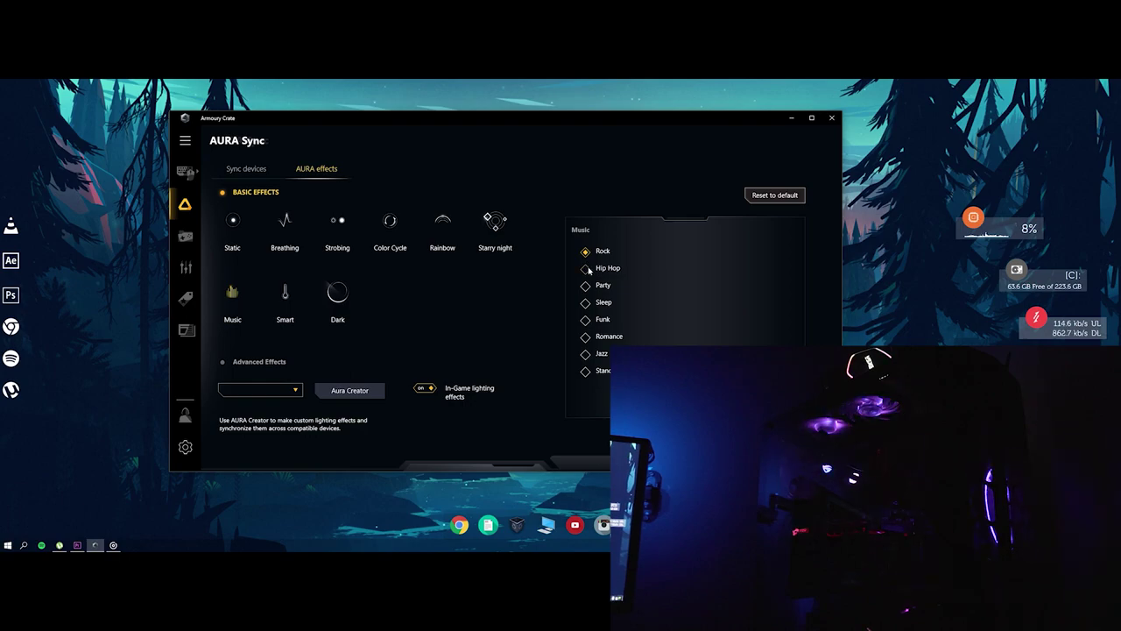
click(587, 269)
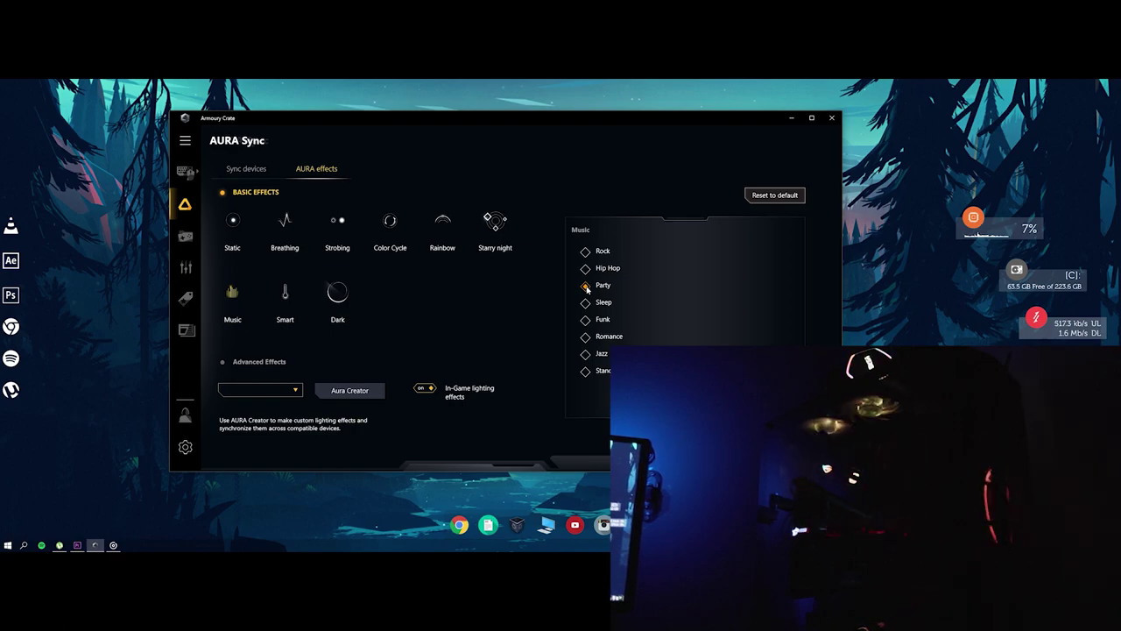
click(585, 302)
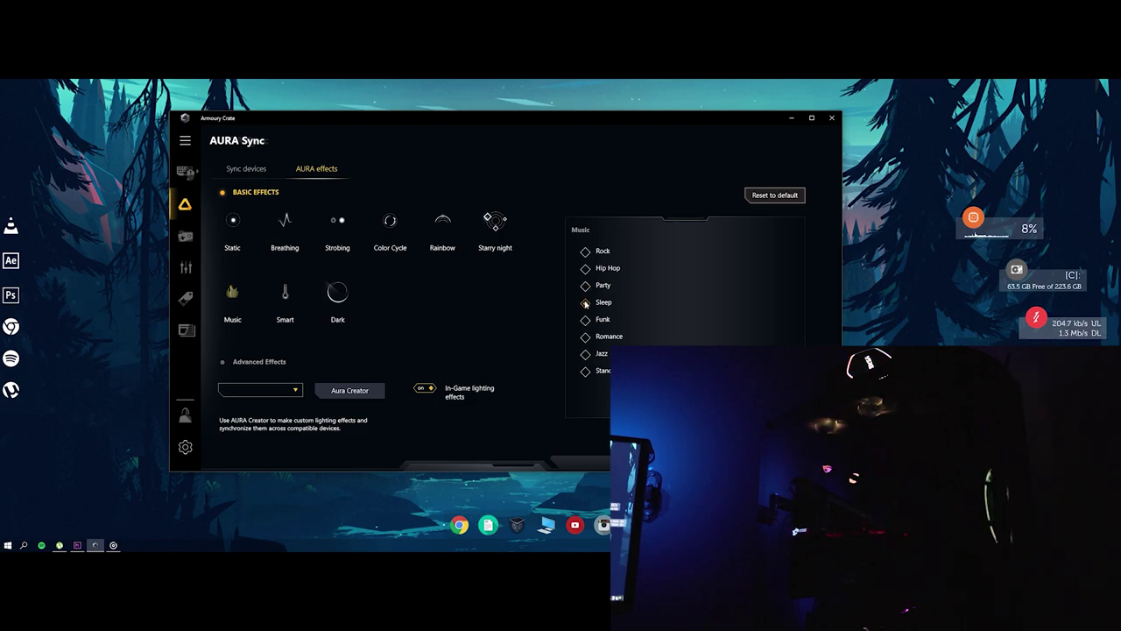
Switch the Music effect's style from Sleep through Funk, Romance and Jazz, ending on Standard
click(585, 302)
click(585, 320)
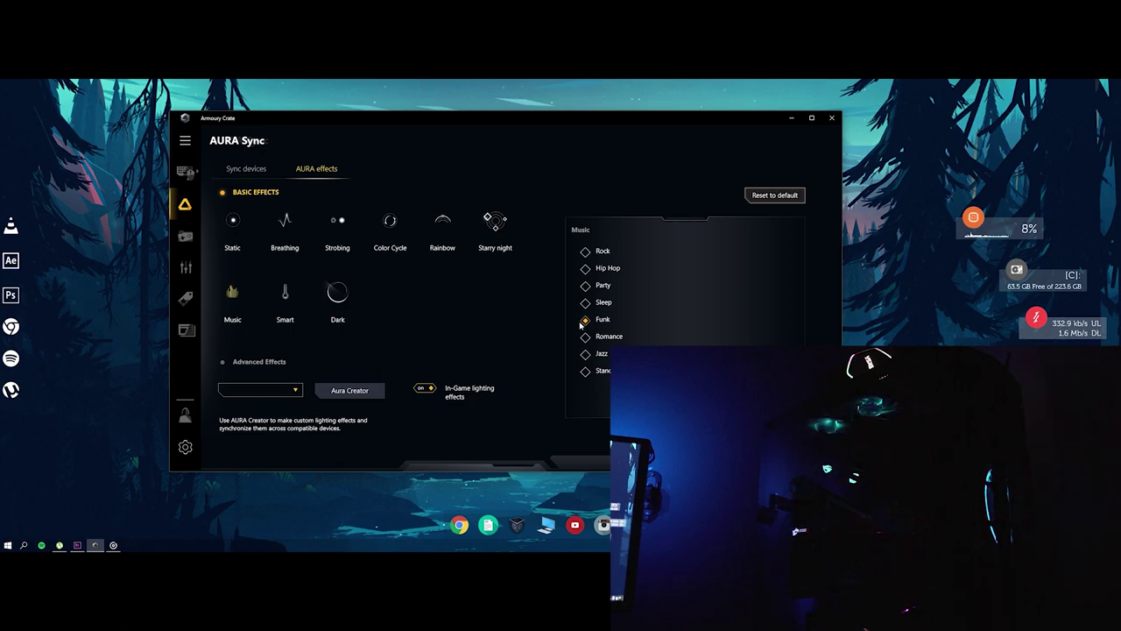
click(587, 322)
click(587, 340)
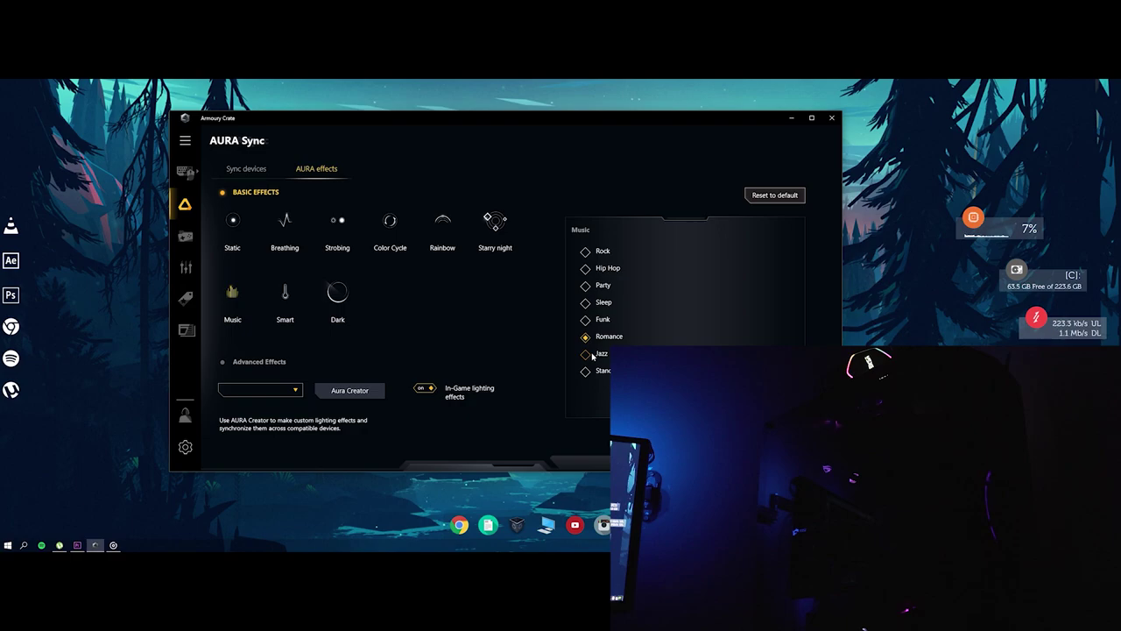
click(589, 355)
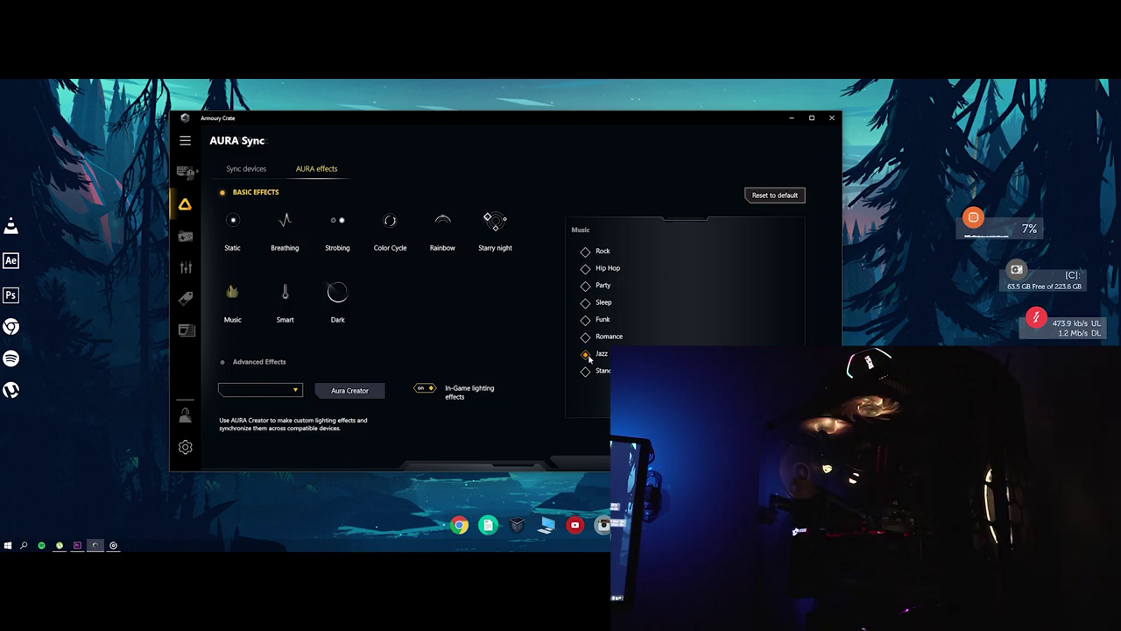
click(585, 371)
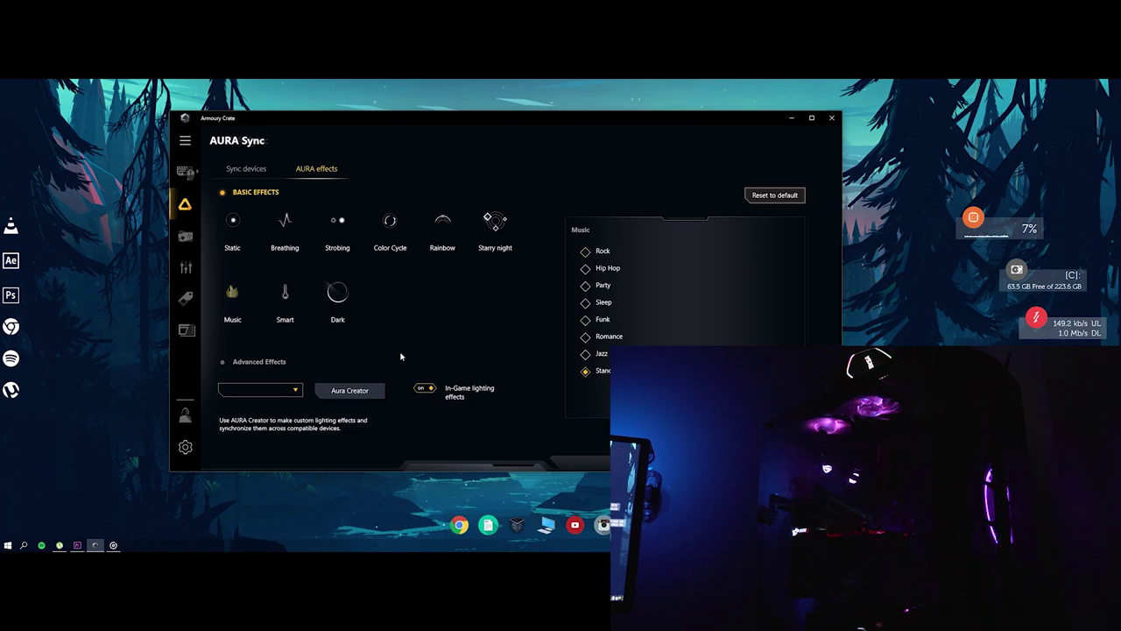
Select the Smart effect and close the Groove Music window
click(287, 308)
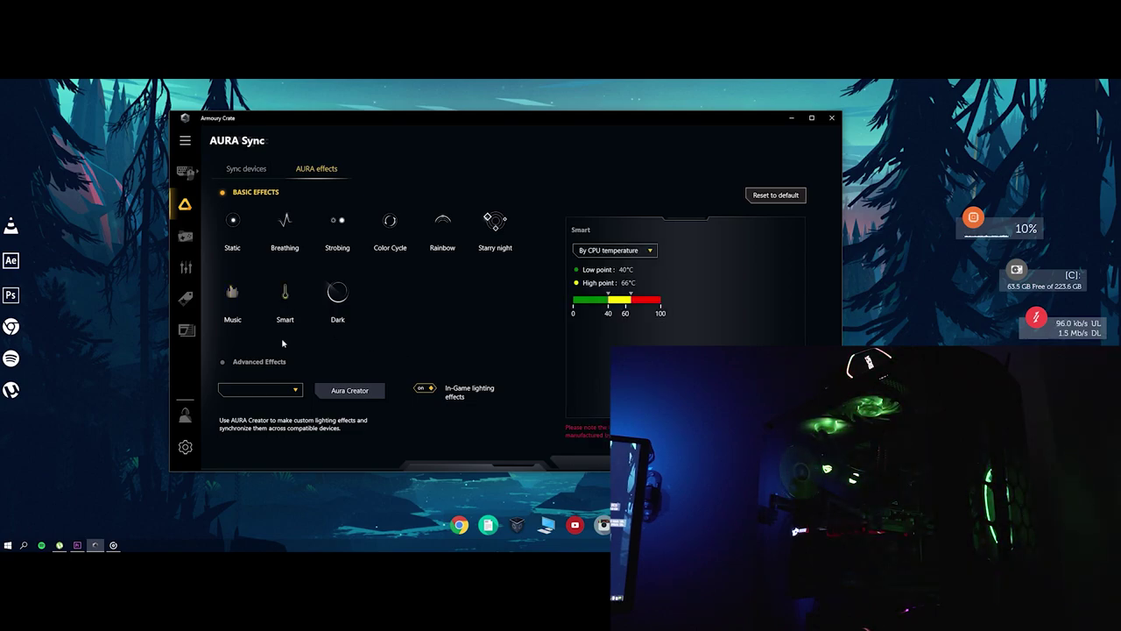
right_click(59, 544)
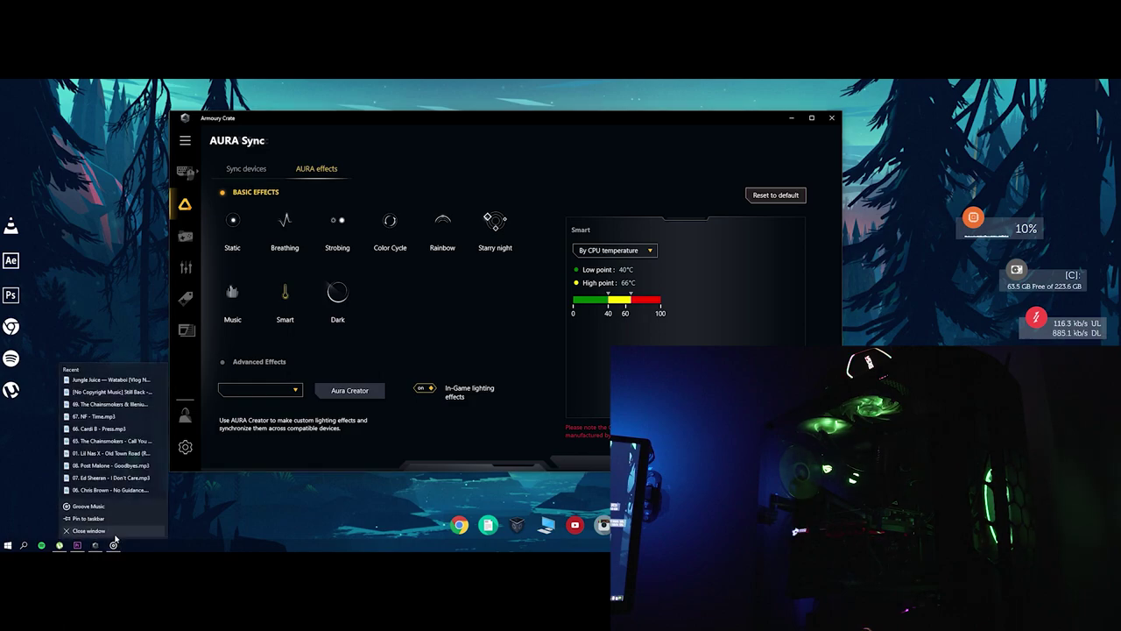
click(115, 532)
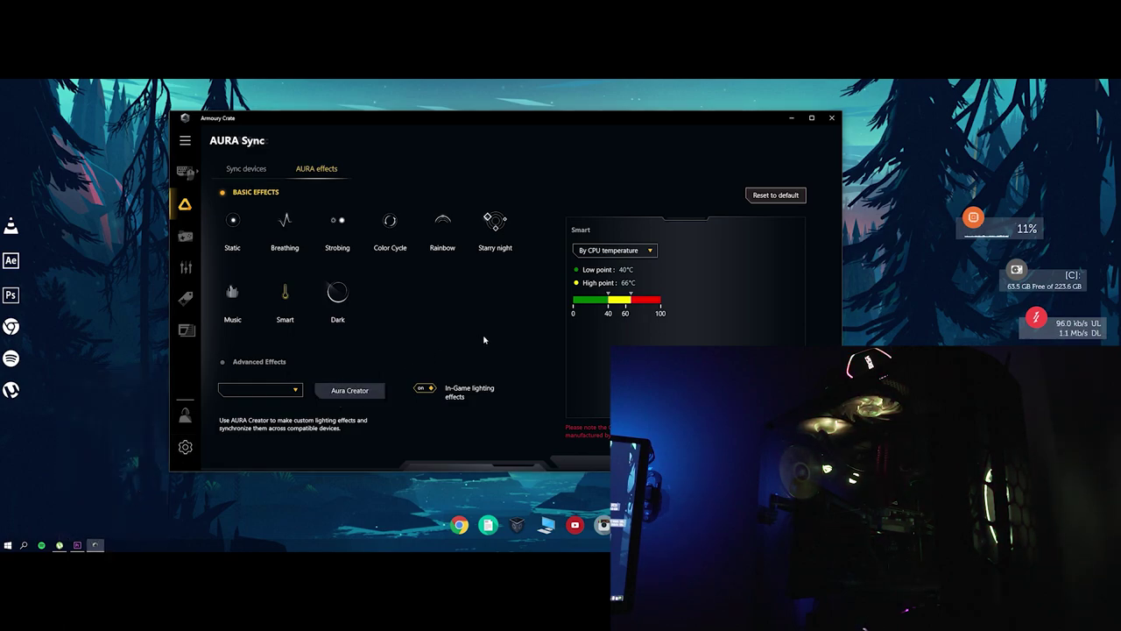
Base the Smart effect on CPU temperature and set its low point to 40 °C and high point to 70 °C
click(613, 252)
click(618, 266)
drag(610, 299, 601, 300)
drag(601, 298, 636, 298)
drag(605, 298, 609, 298)
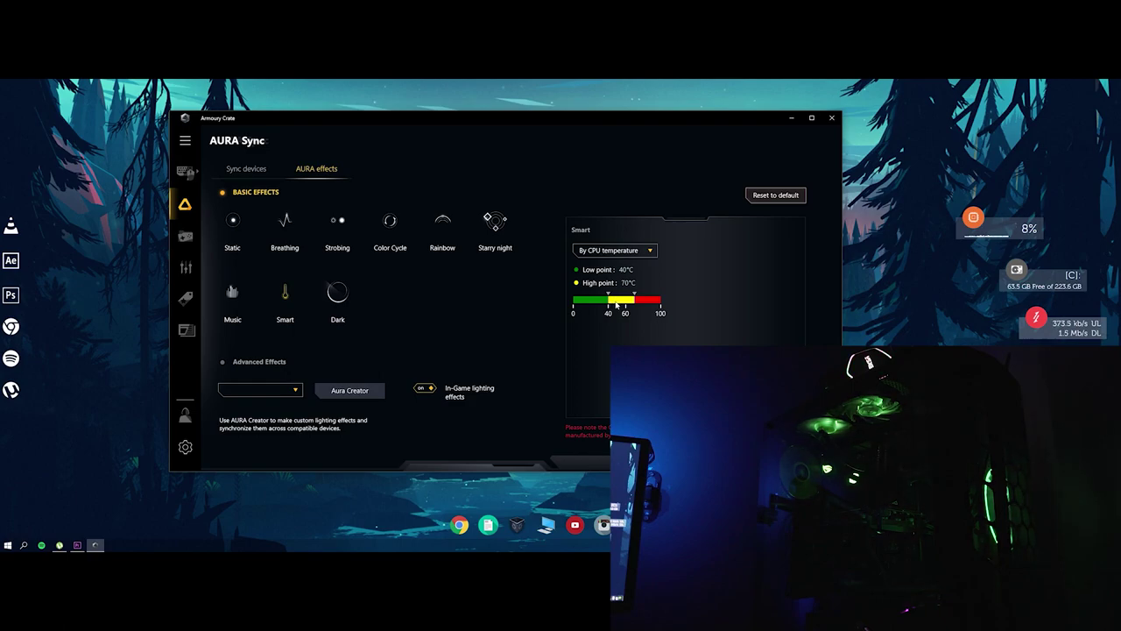
Try Smart thresholds of 26 °C low and 31 °C high before setting them to 40 °C low and 60 °C high
drag(611, 303, 595, 298)
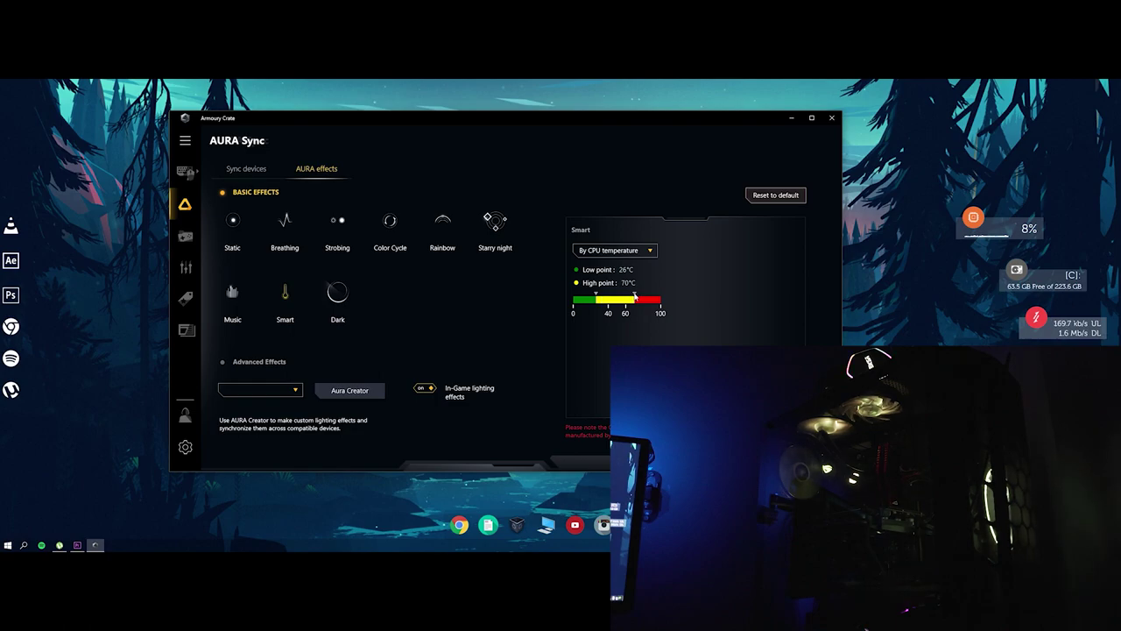
drag(632, 295, 598, 298)
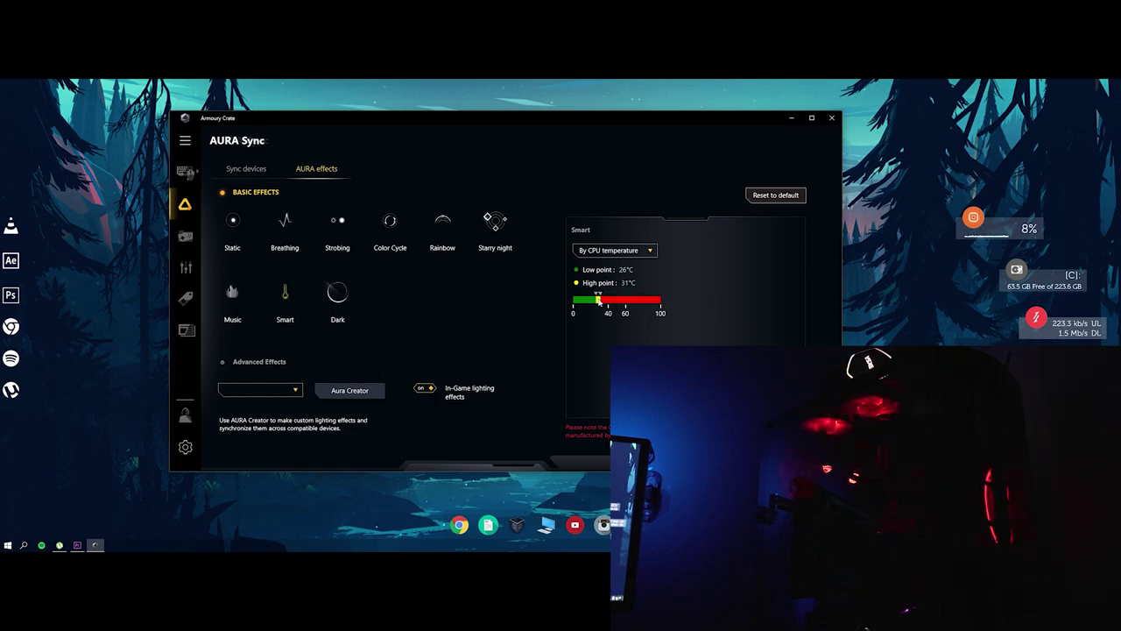
drag(599, 299, 626, 298)
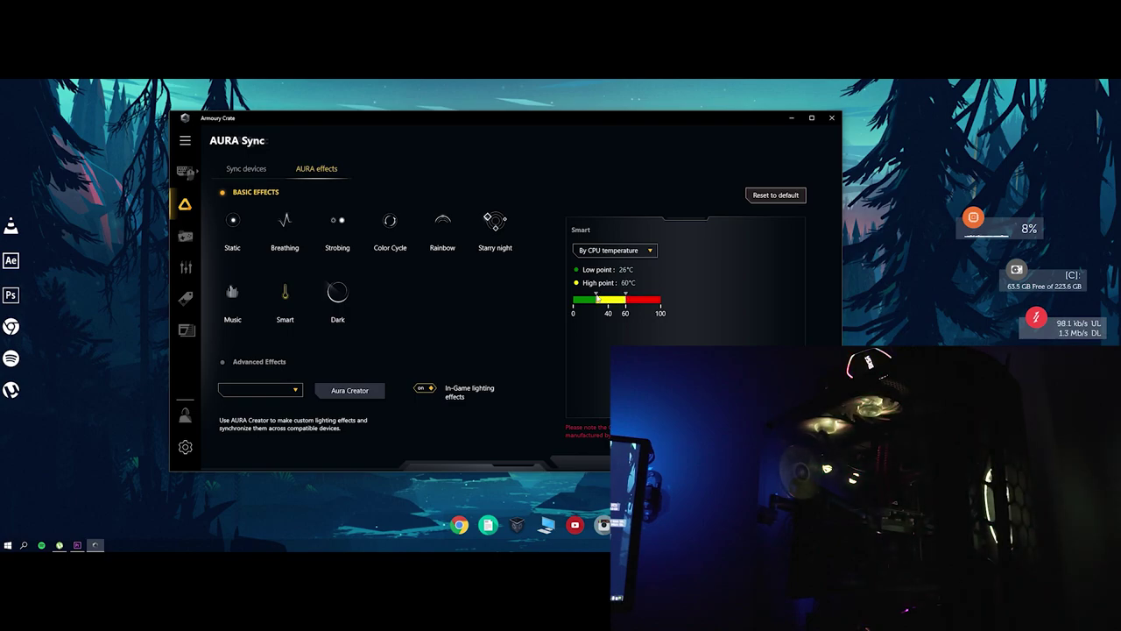
drag(596, 299, 625, 298)
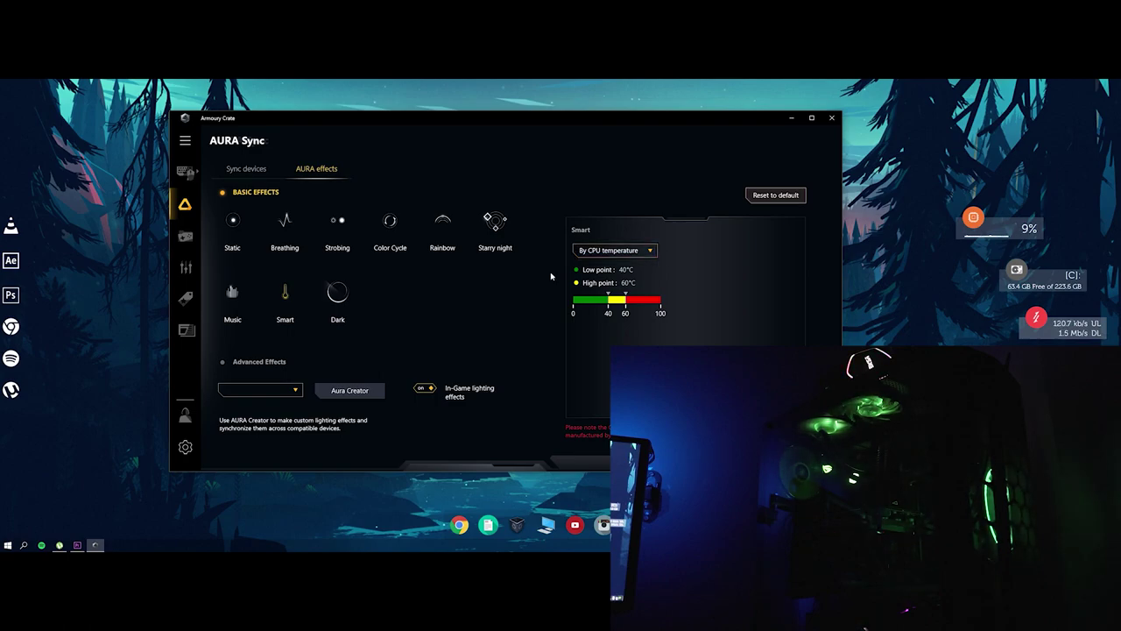
Select the Dark effect and check the In-Game lighting effects switch
click(337, 298)
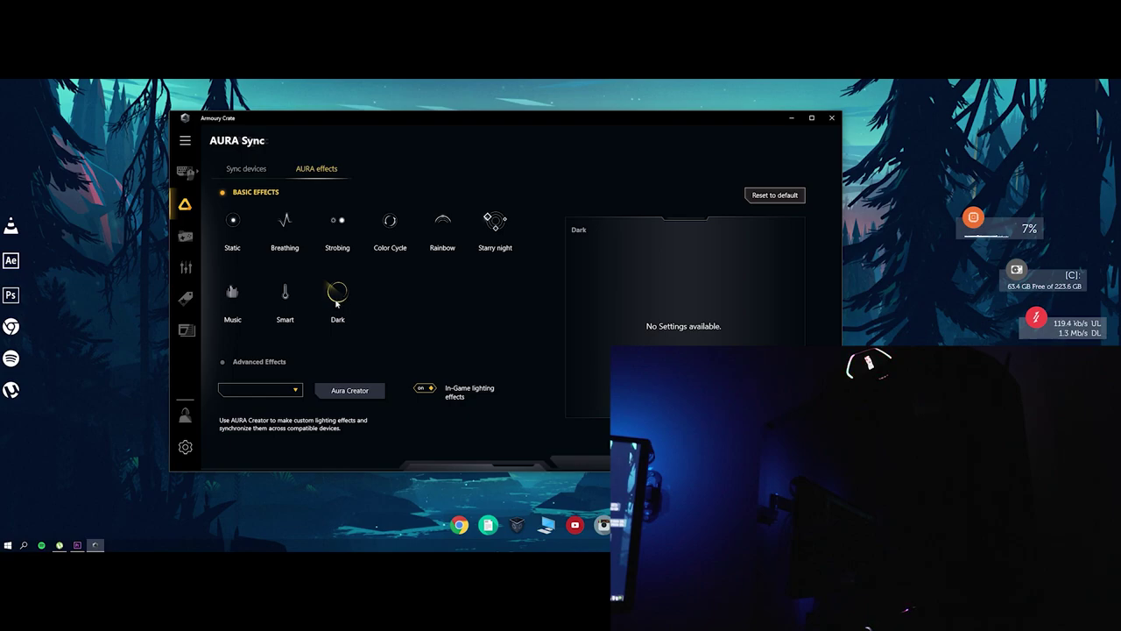
click(425, 389)
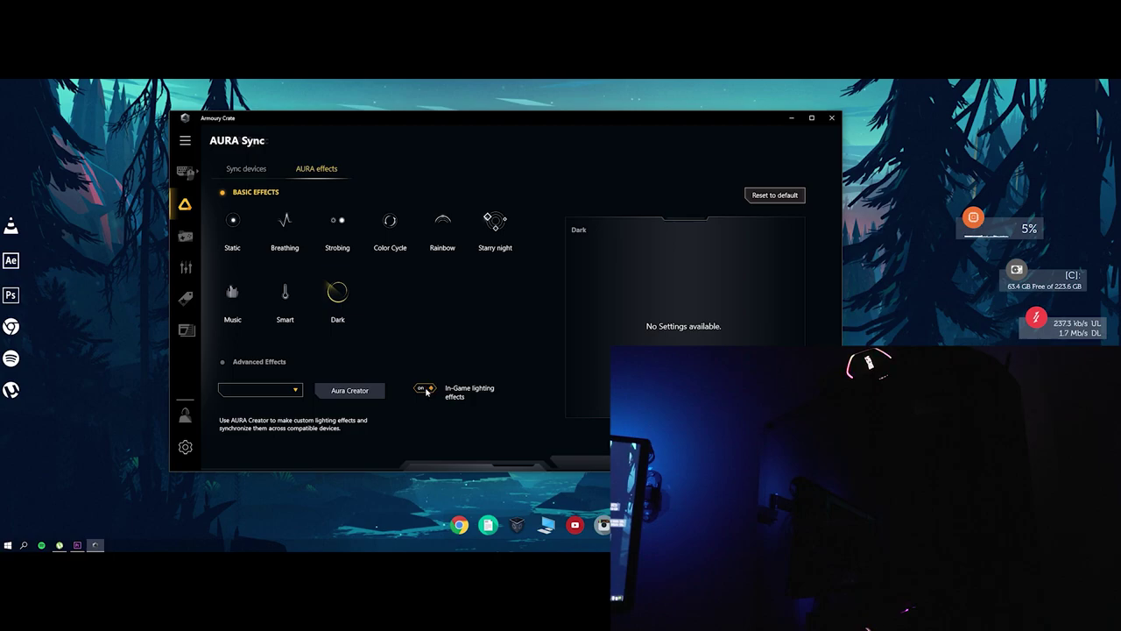